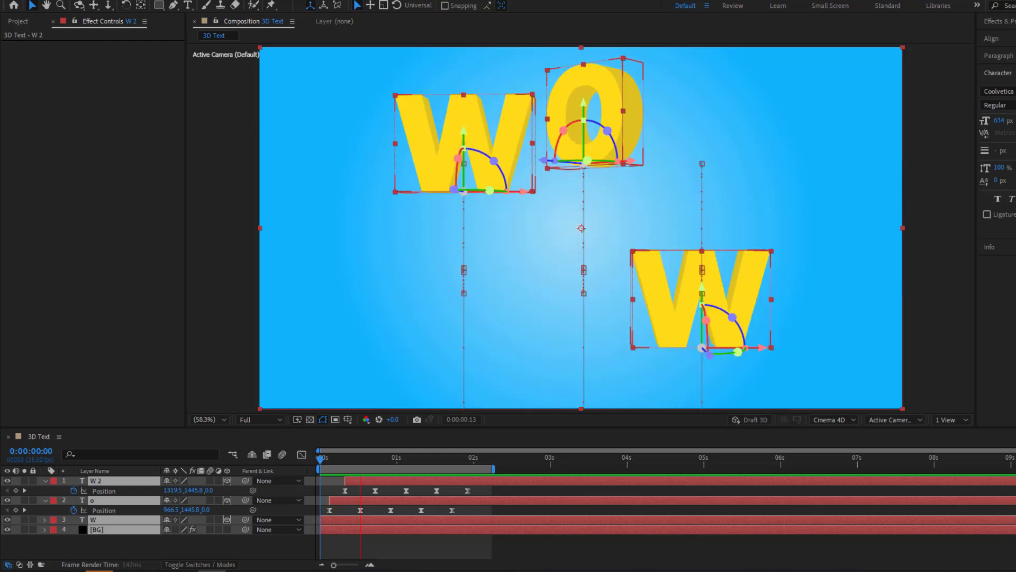
- Preview the finished comp in a maximized viewer, then restore the normal panel layout
{"action": "key", "text": "grave"}
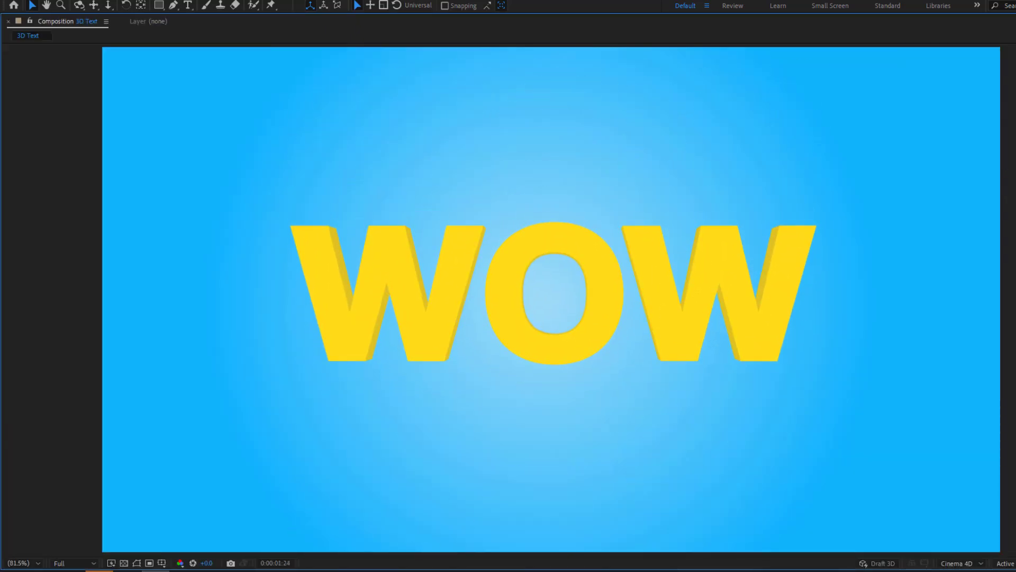
{"action": "key", "text": "grave"}
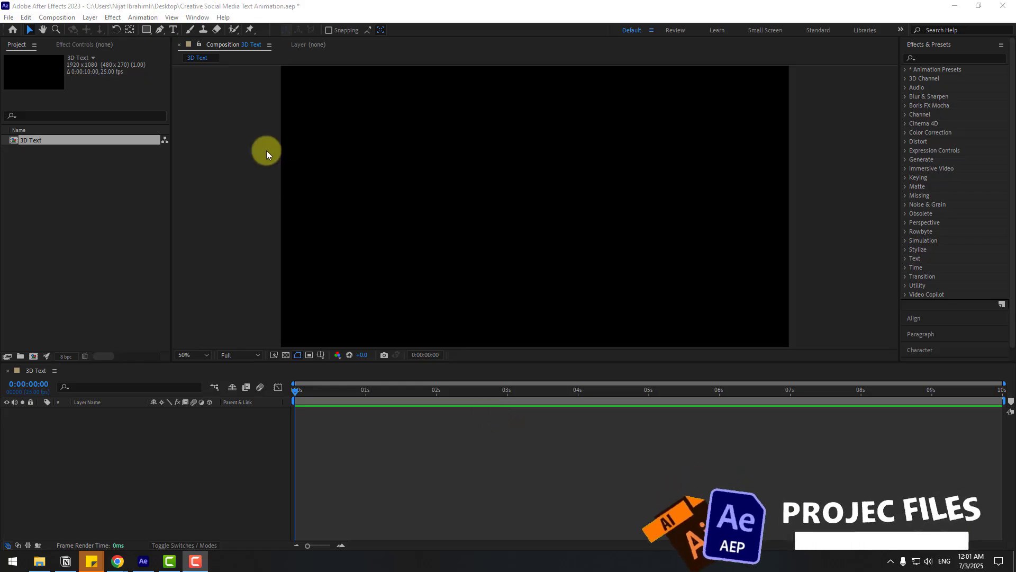
- Create a text layer reading 'wow' in the 3D Text composition
{"action": "left_click", "coordinate": [173, 30]}
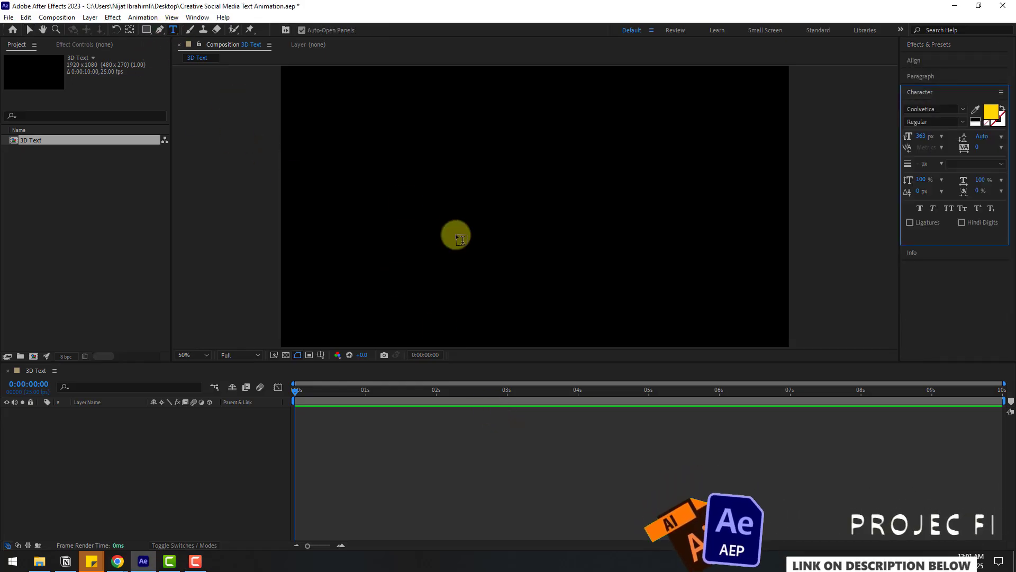
{"action": "left_click", "coordinate": [420, 204]}
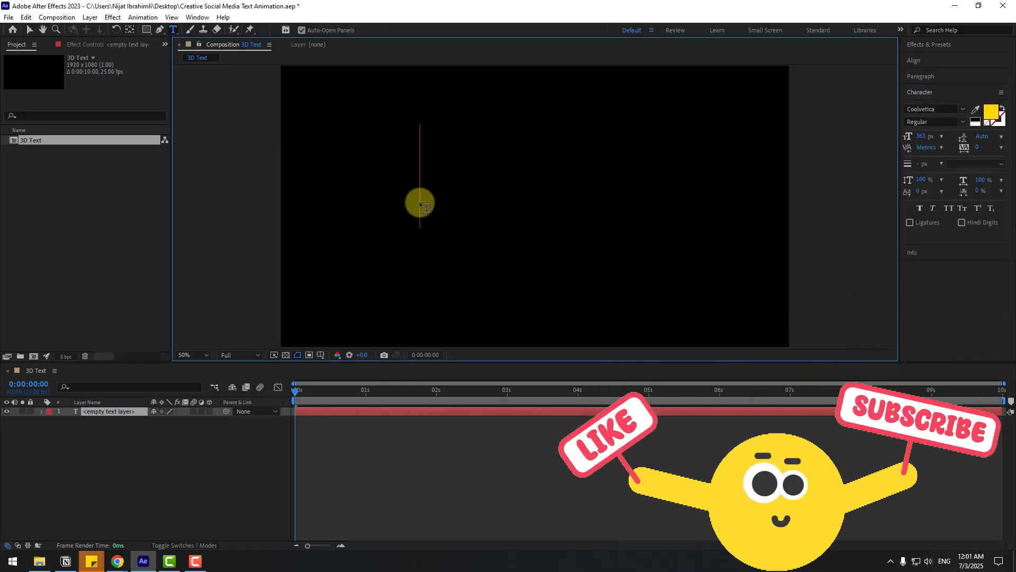
{"action": "type", "text": "wow"}
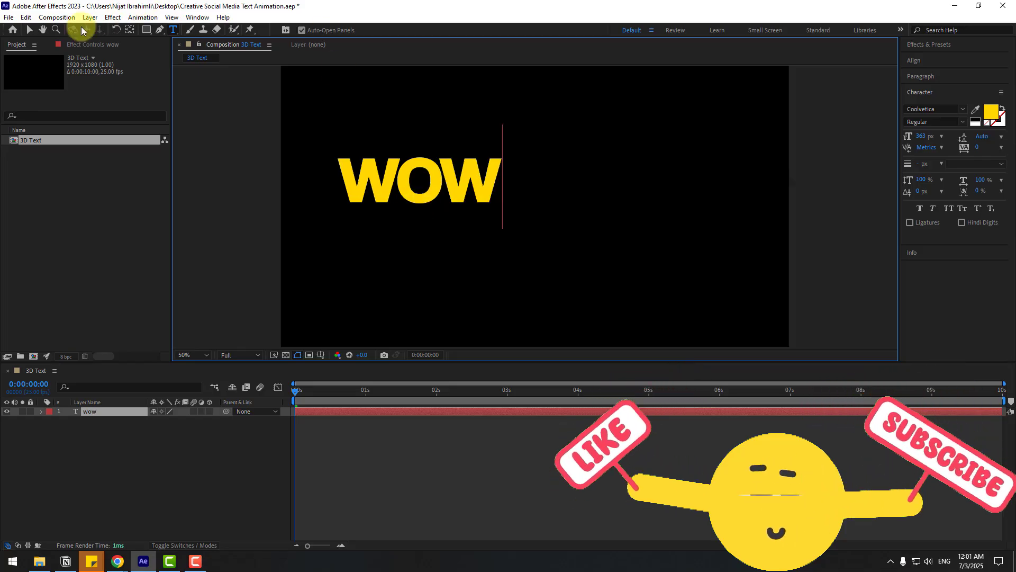
{"action": "left_click", "coordinate": [30, 30]}
- Centre the WOW text horizontally and vertically in the composition
{"action": "left_click", "coordinate": [914, 61]}
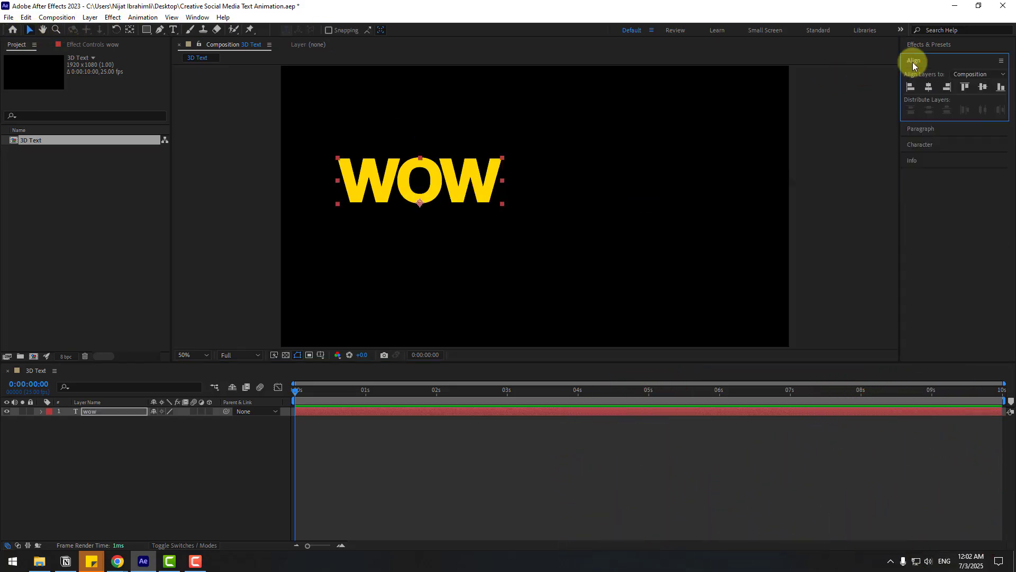
{"action": "left_click", "coordinate": [927, 90]}
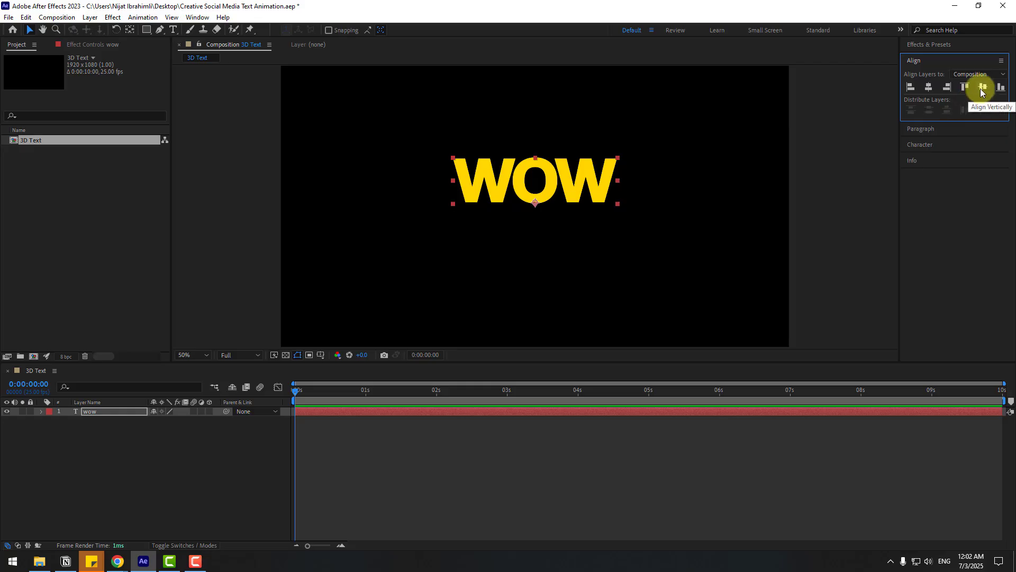
{"action": "left_click", "coordinate": [982, 87]}
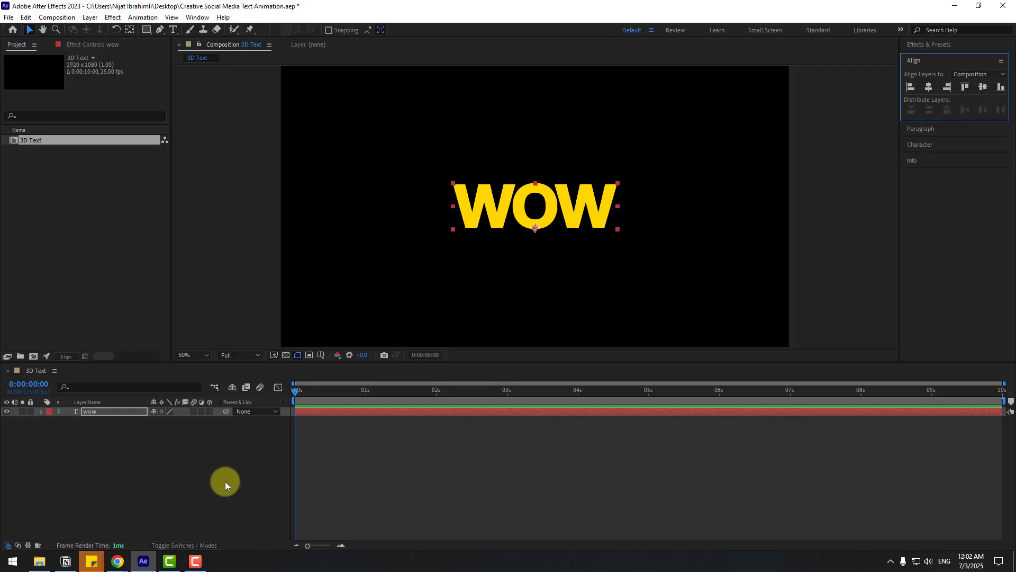
{"action": "left_click", "coordinate": [138, 440]}
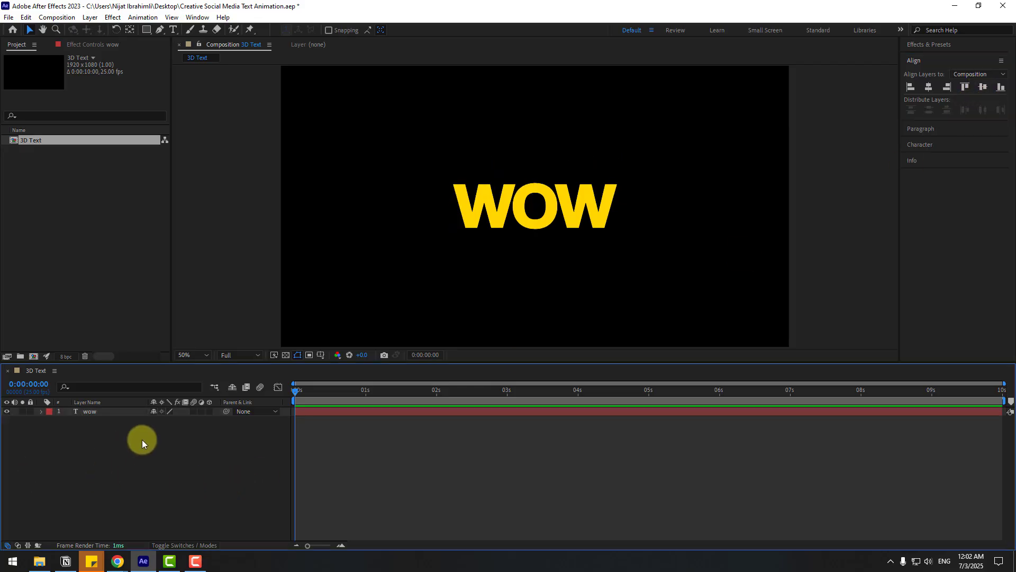
- Duplicate the wow layer and rename the copy 'W'
{"action": "left_click", "coordinate": [93, 412]}
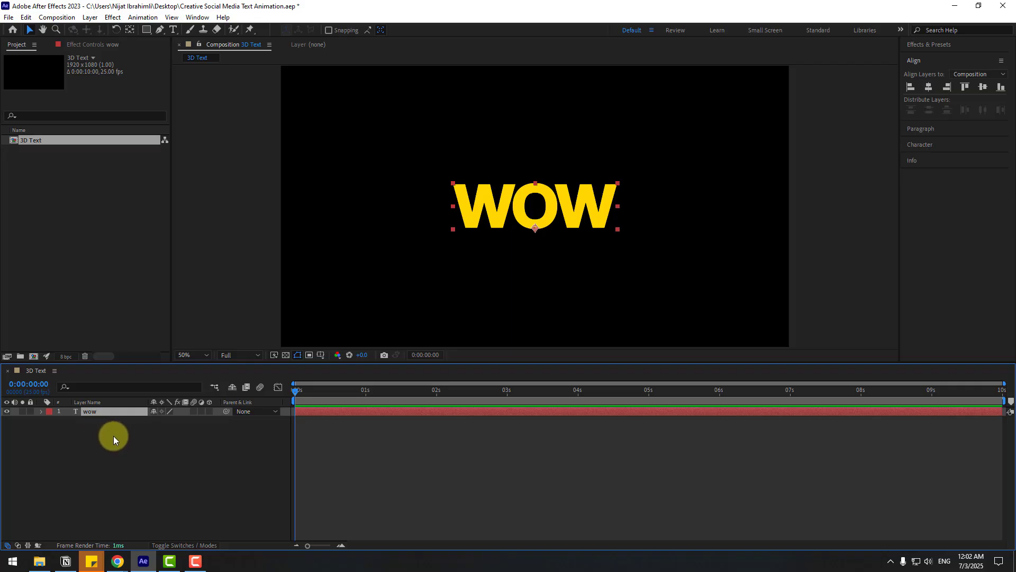
{"action": "key", "text": "ctrl+d"}
{"action": "left_click", "coordinate": [85, 437]}
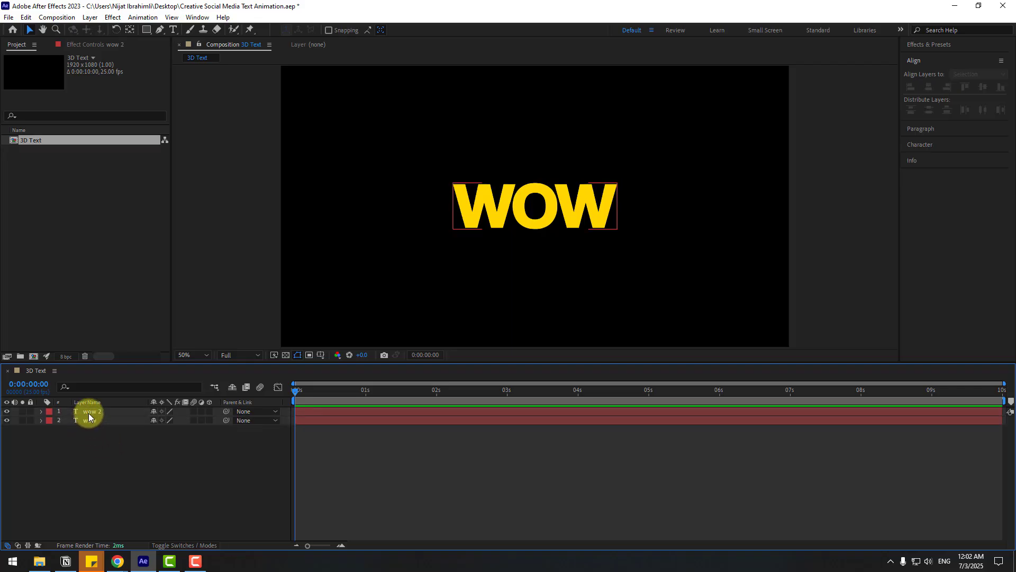
{"action": "left_click", "coordinate": [89, 413]}
{"action": "key", "text": "Return"}
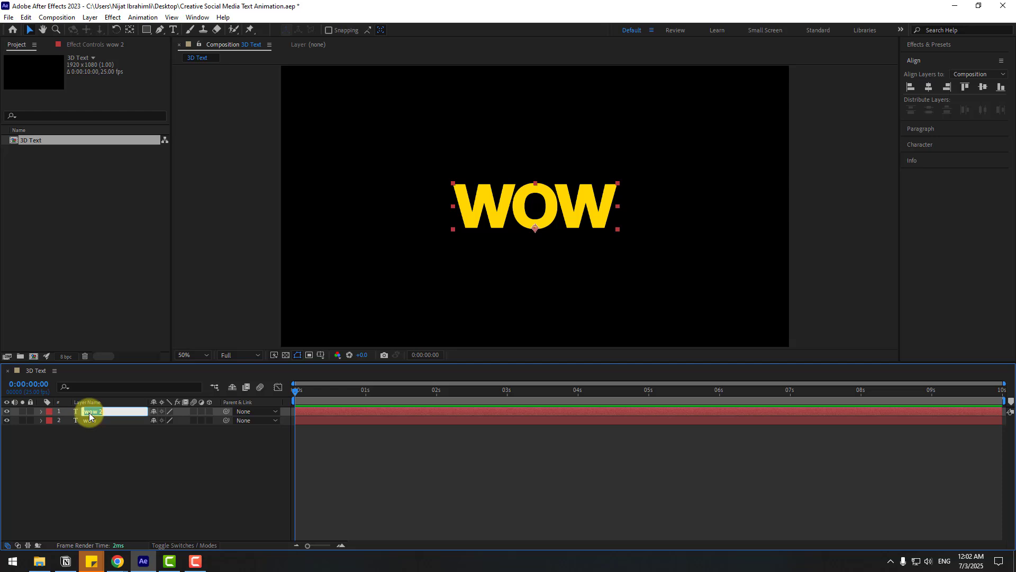
{"action": "type", "text": "W"}
{"action": "left_click", "coordinate": [101, 448]}
- Set the original wow layer's fill colour to blue 004EFF and hide W to check it
{"action": "left_click", "coordinate": [89, 421]}
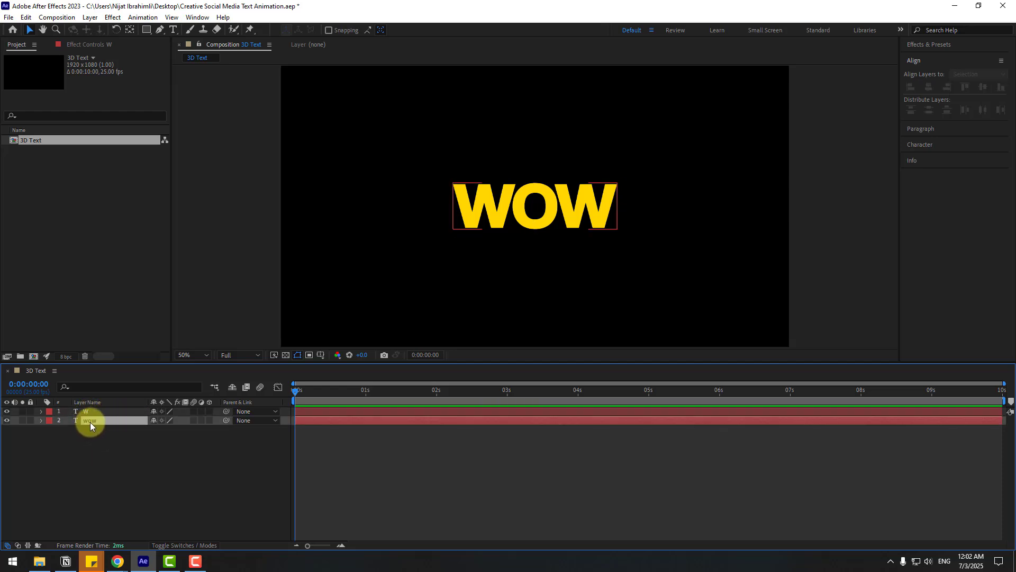
{"action": "left_click", "coordinate": [921, 146]}
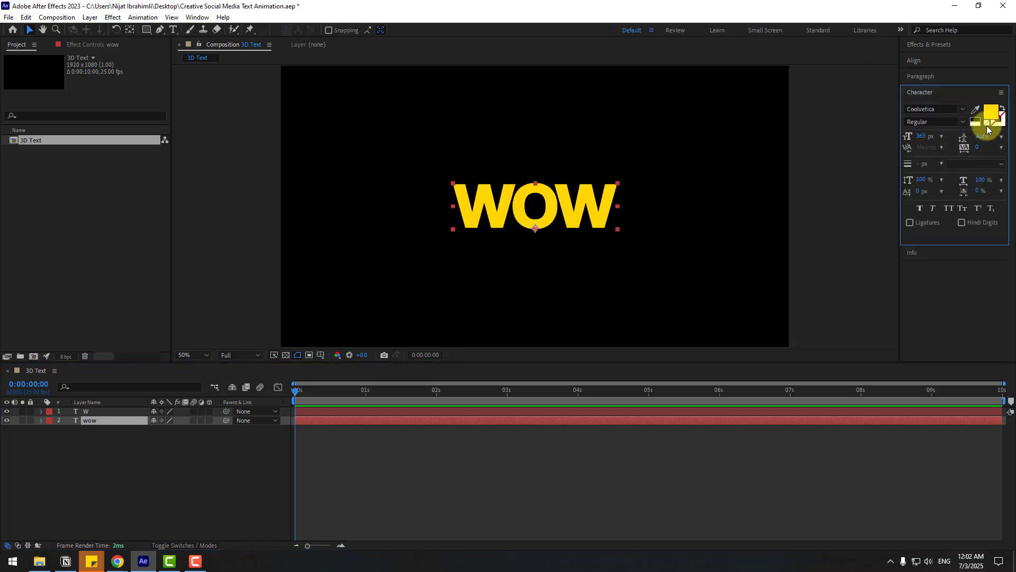
{"action": "left_click", "coordinate": [988, 115]}
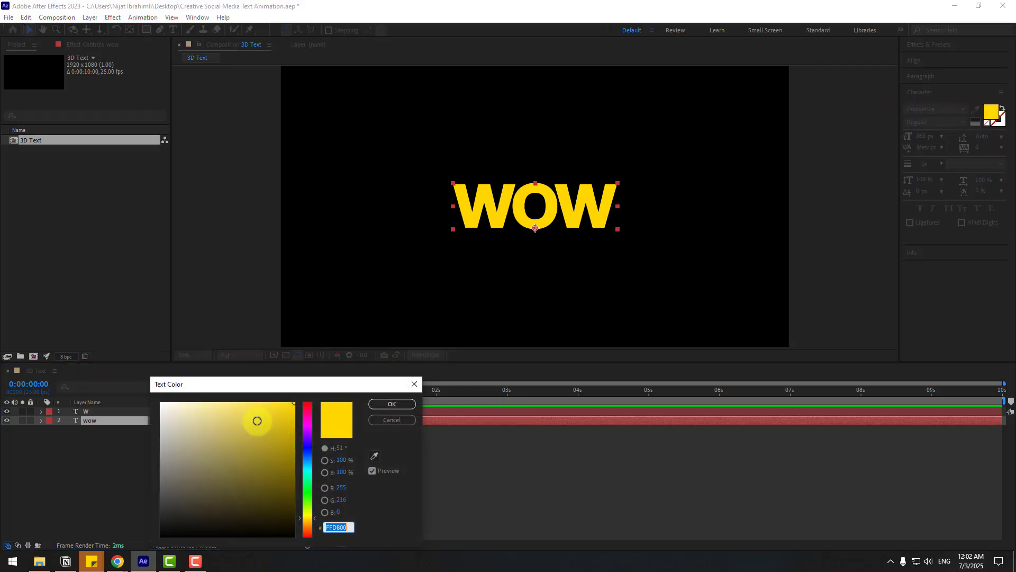
{"action": "left_click", "coordinate": [307, 453]}
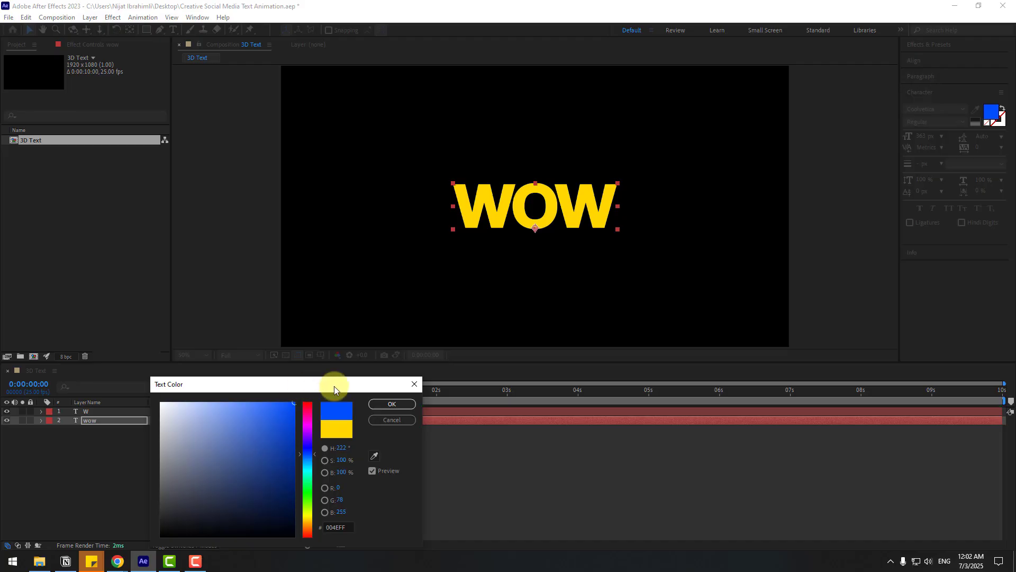
{"action": "left_click", "coordinate": [373, 404]}
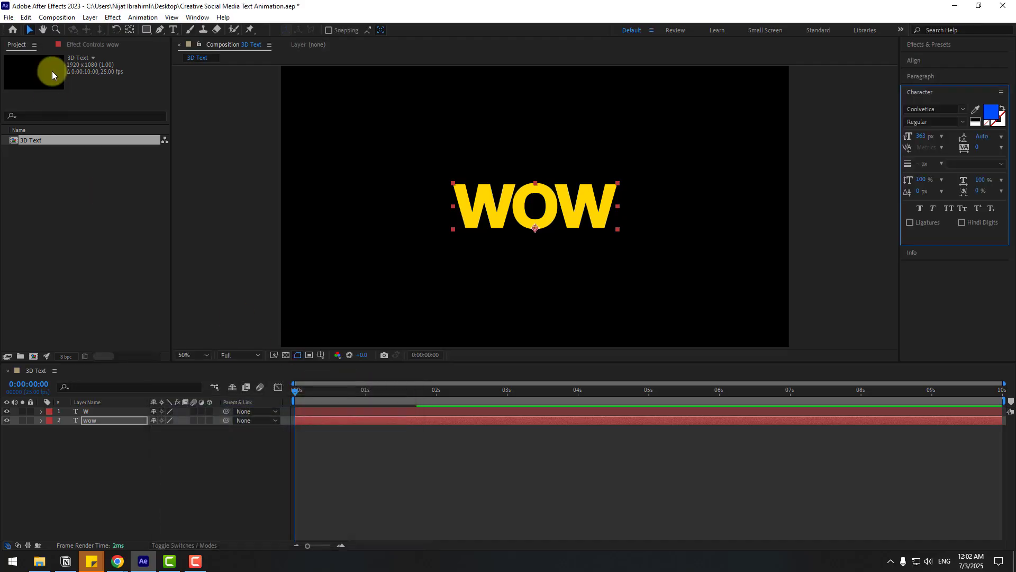
{"action": "left_click", "coordinate": [81, 411]}
{"action": "left_click", "coordinate": [7, 420]}
- Unhide the layer and change the W layer's text to a single 'W'
{"action": "left_click", "coordinate": [7, 420]}
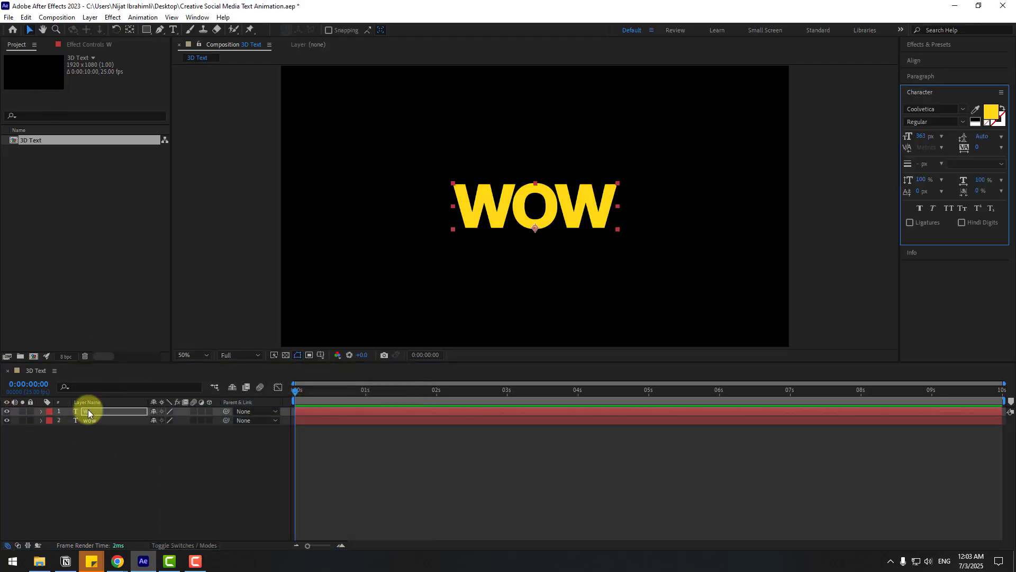
{"action": "double_click", "coordinate": [82, 411]}
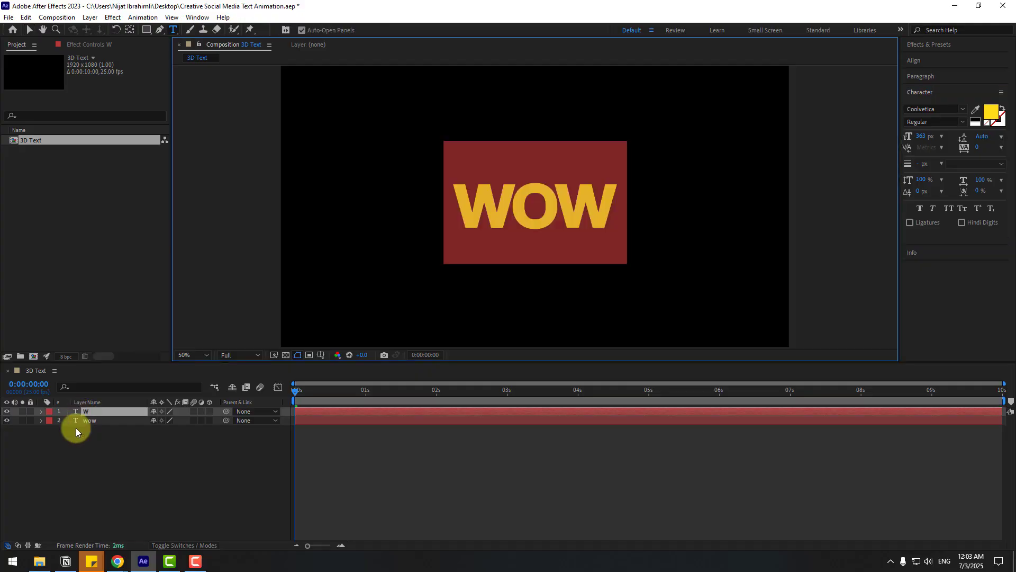
{"action": "type", "text": "W"}
{"action": "left_click", "coordinate": [29, 30]}
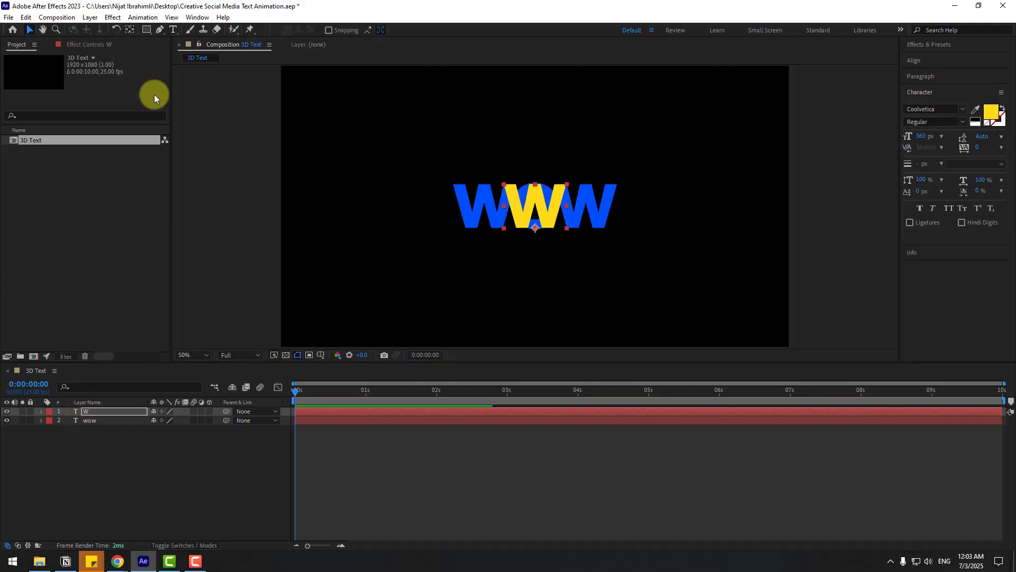
- Nudge the yellow W left over the blue first W, keep its name W, and duplicate it
{"action": "scroll", "coordinate": [507, 195], "scroll_direction": "up", "scroll_amount": 4}
{"action": "left_click", "coordinate": [541, 221]}
{"action": "key", "text": "shift+Left"}
{"action": "key", "text": "shift+Left"}
{"action": "key", "text": "shift+Left"}
{"action": "key", "text": "shift+Left"}
{"action": "key", "text": "shift+Left"}
{"action": "key", "text": "shift+Left"}
{"action": "key", "text": "shift+Left"}
{"action": "key", "text": "shift+Left"}
{"action": "key", "text": "shift+Left"}
{"action": "key", "text": "shift+Left"}
{"action": "key", "text": "shift+Left"}
{"action": "key", "text": "shift+Left"}
{"action": "key", "text": "shift+Left"}
{"action": "key", "text": "shift+Left"}
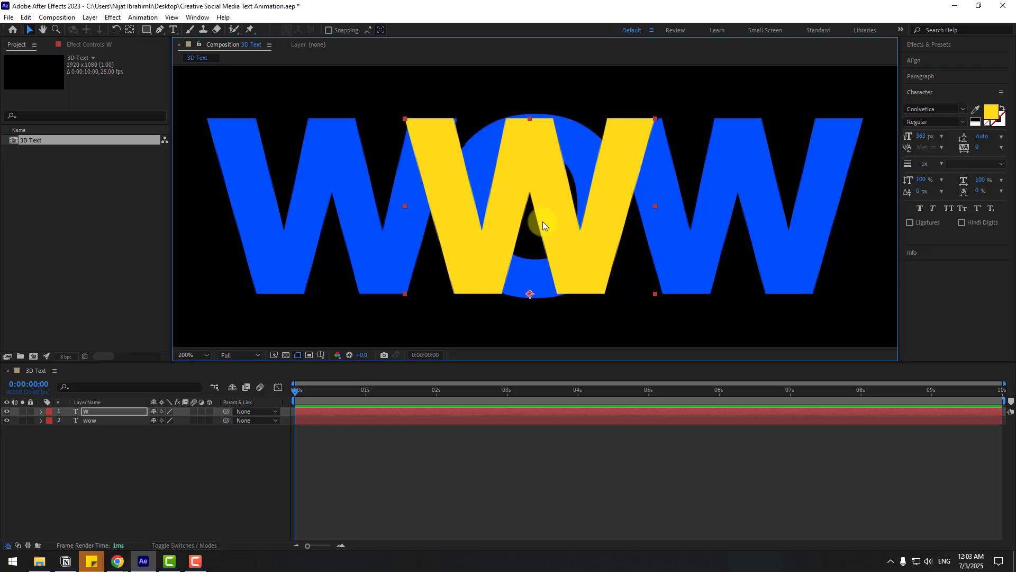
{"action": "key", "text": "shift+Left"}
{"action": "key", "text": "shift+Left"}
{"action": "key", "text": "shift+Left"}
{"action": "key", "text": "shift+Left"}
{"action": "key", "text": "shift+Left"}
{"action": "key", "text": "shift+Left"}
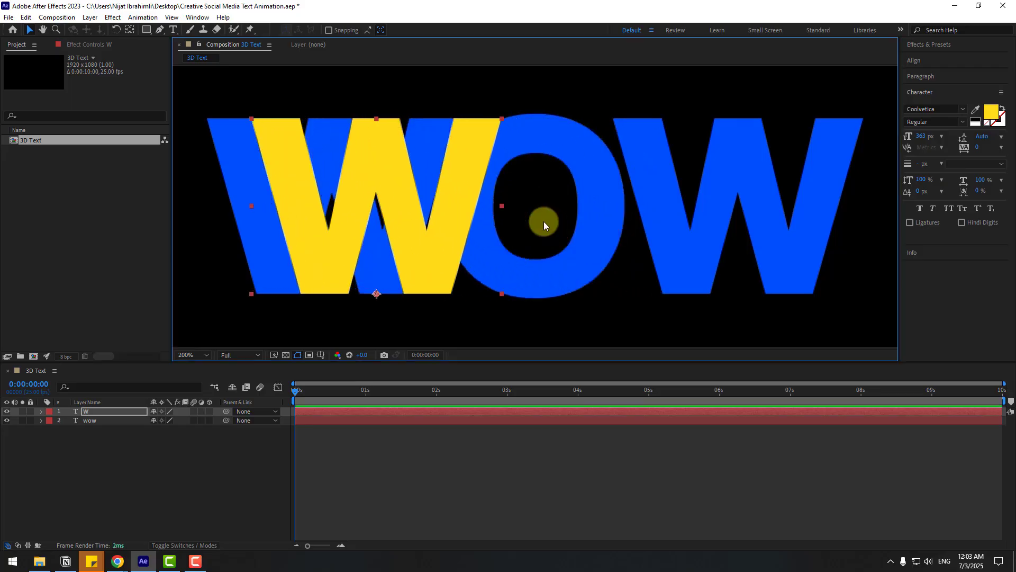
{"action": "key", "text": "Left"}
{"action": "key", "text": "Left"}
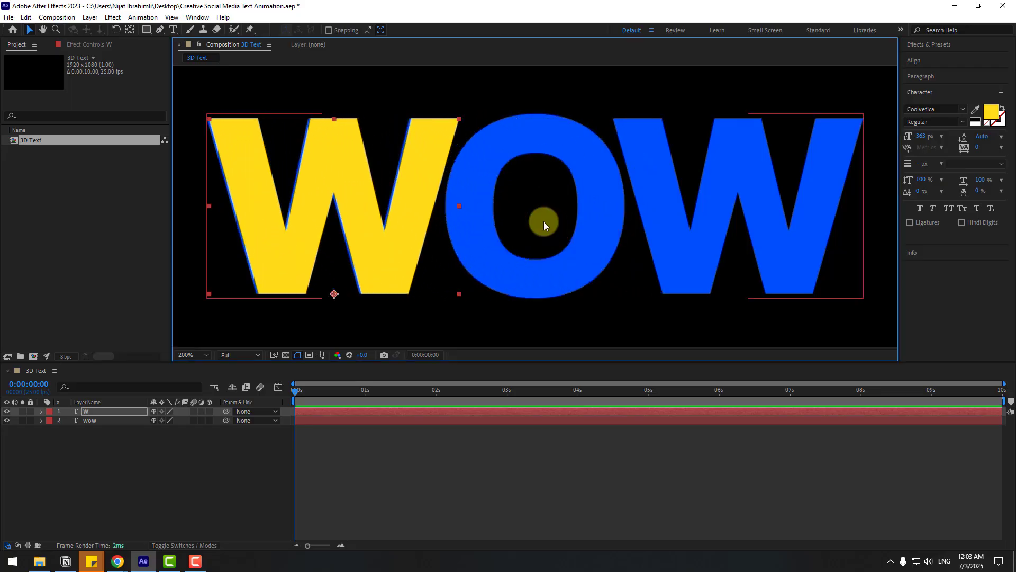
{"action": "type", "text": "W"}
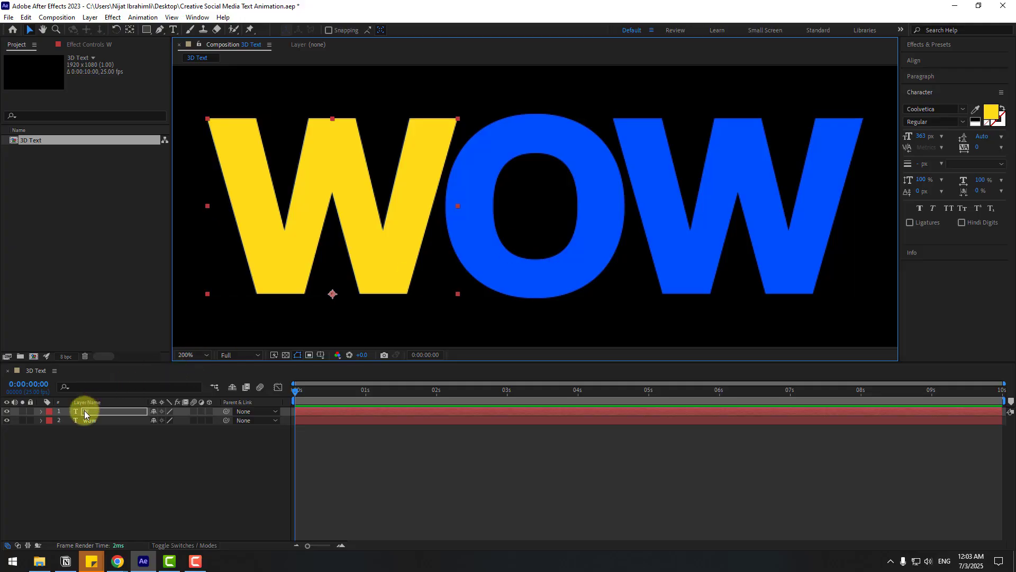
{"action": "key", "text": "Return"}
{"action": "key", "text": "ctrl+d"}
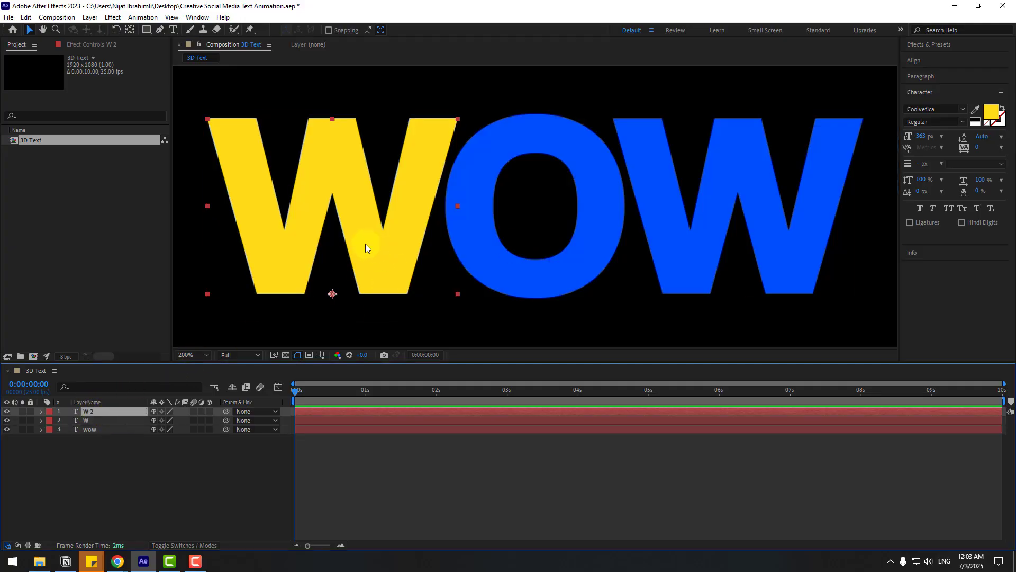
- Turn the copied W into a yellow 'O', rename the layer 'o', and align it over the blue O
{"action": "left_click_drag", "start_coordinate": [366, 246], "coordinate": [582, 255]}
{"action": "left_click", "coordinate": [80, 411]}
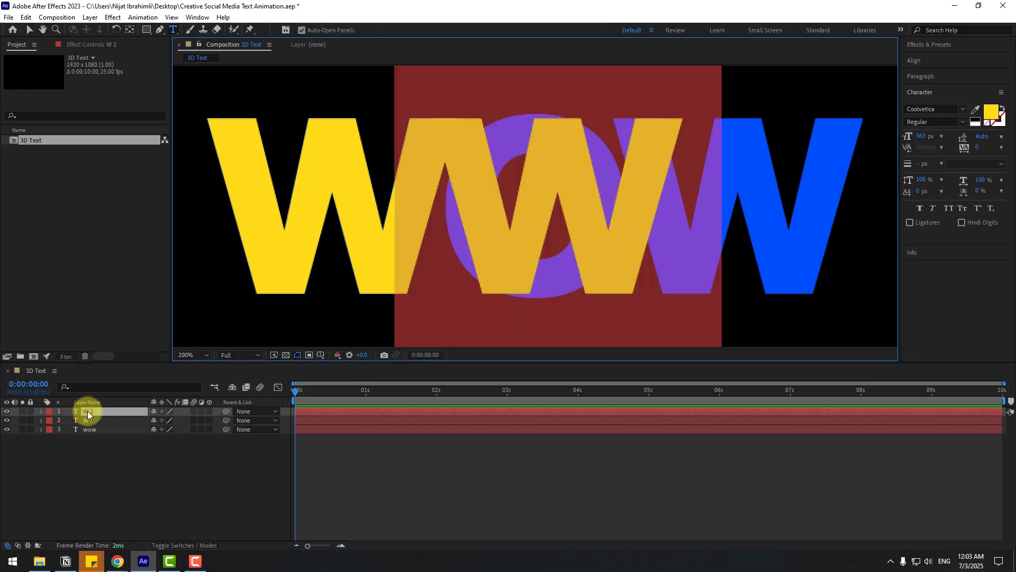
{"action": "type", "text": "O"}
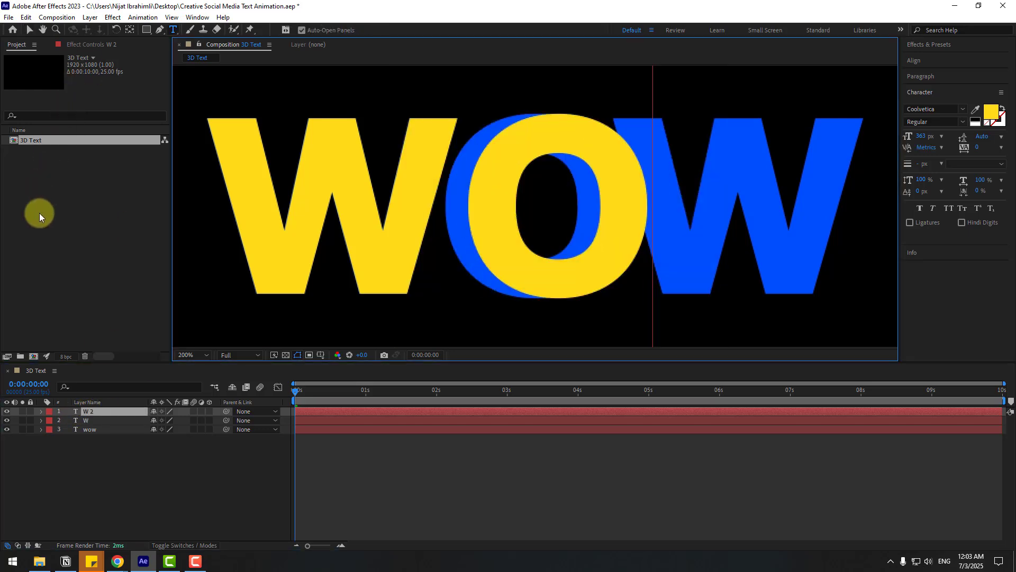
{"action": "left_click", "coordinate": [29, 29]}
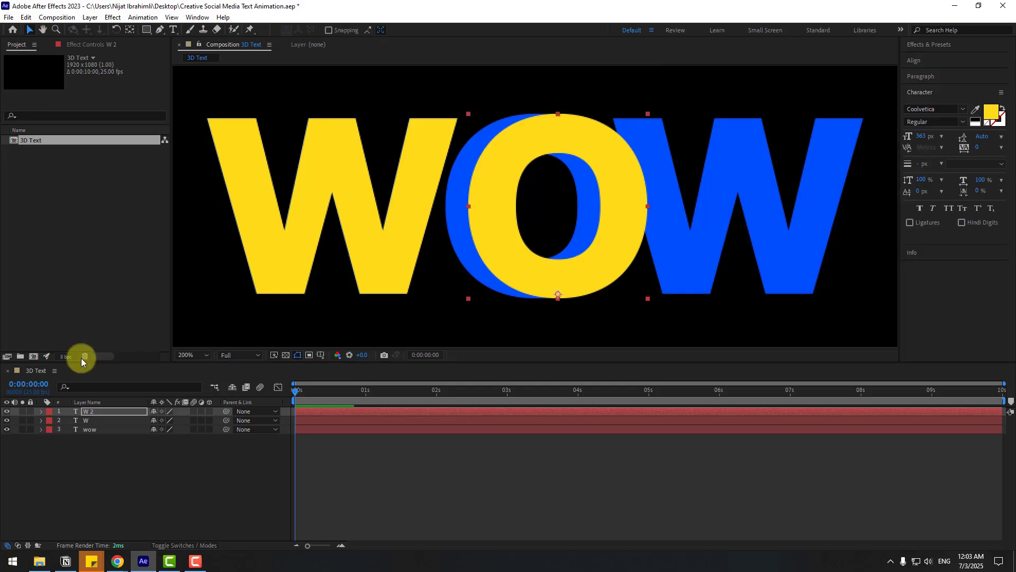
{"action": "left_click", "coordinate": [87, 411]}
{"action": "key", "text": "Return"}
{"action": "type", "text": "o"}
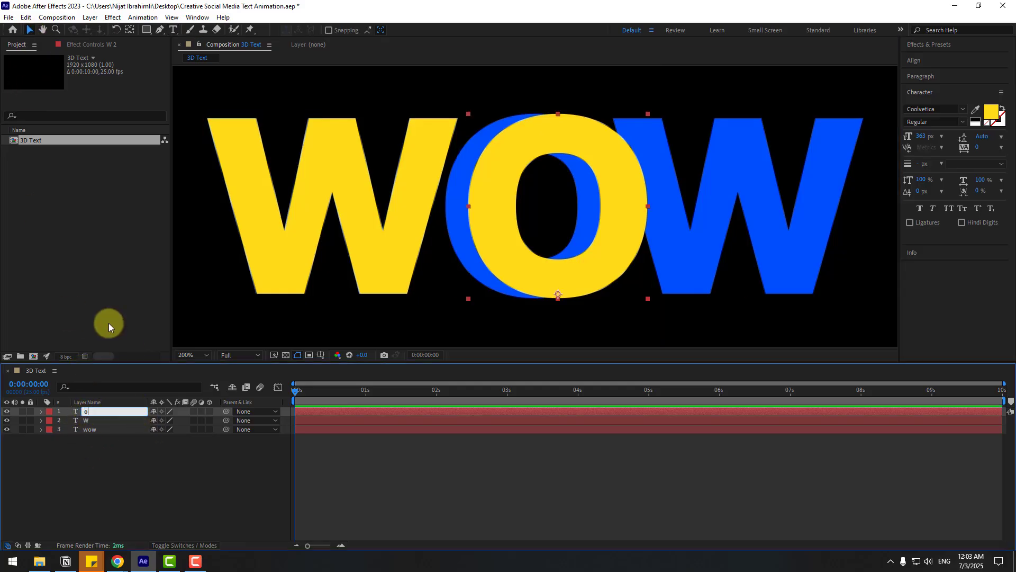
{"action": "left_click", "coordinate": [30, 29]}
{"action": "left_click_drag", "start_coordinate": [491, 217], "coordinate": [468, 217]}
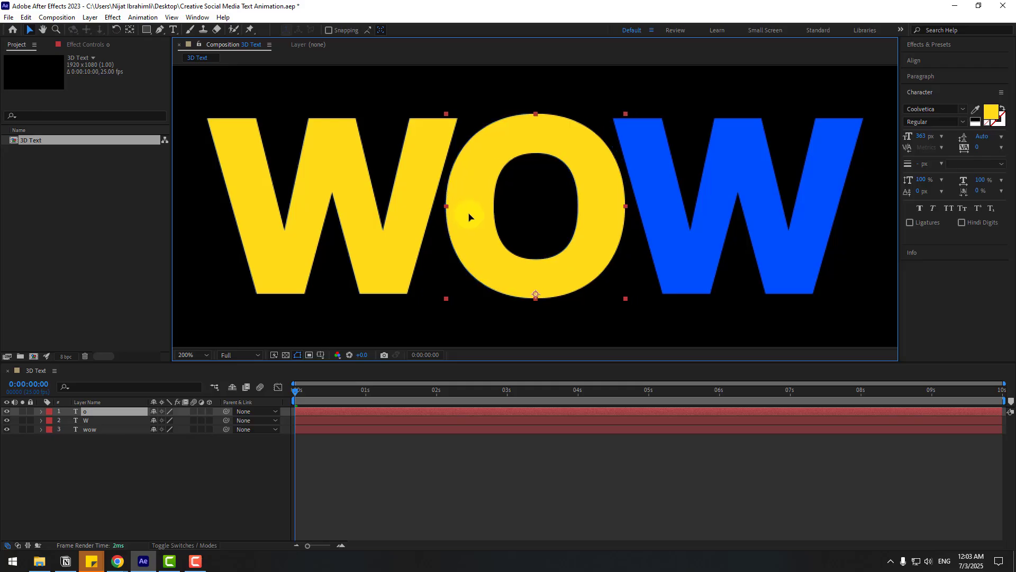
- Duplicate W, move the copy to the top, and place it over the blue last W
{"action": "left_click", "coordinate": [82, 413]}
{"action": "left_click", "coordinate": [86, 420]}
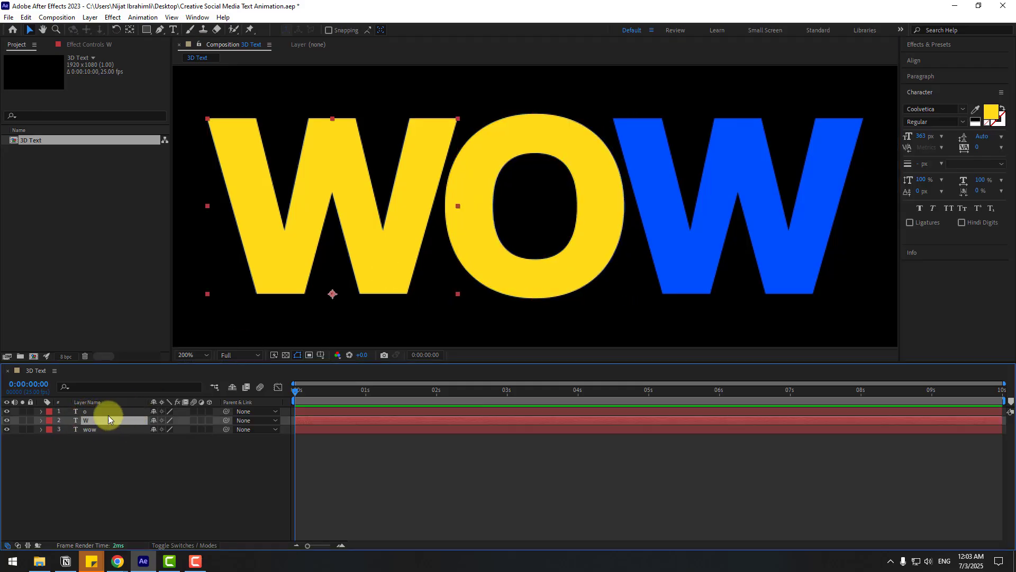
{"action": "key", "text": "ctrl+d"}
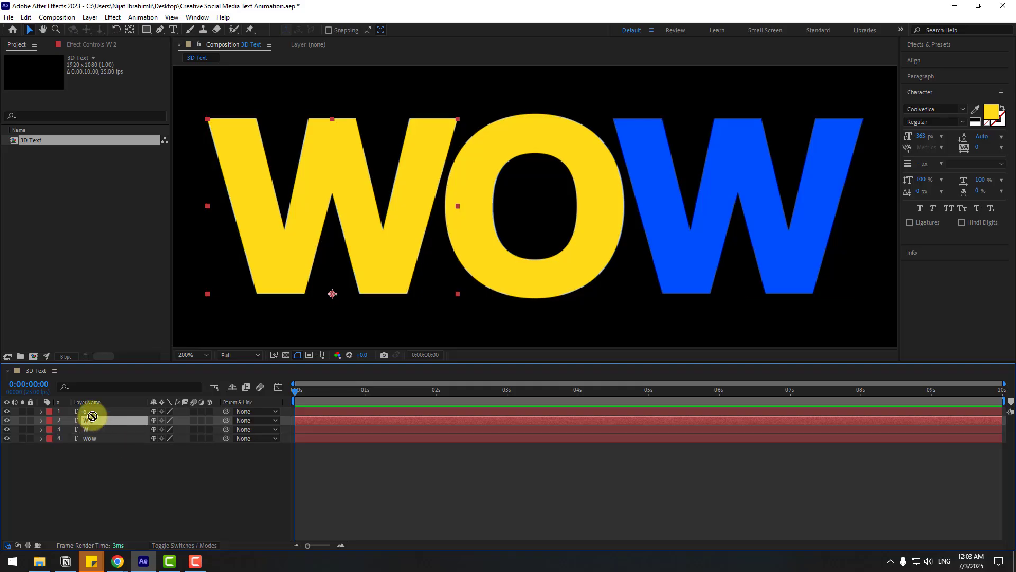
{"action": "left_click_drag", "start_coordinate": [92, 416], "coordinate": [94, 413]}
{"action": "left_click_drag", "start_coordinate": [287, 241], "coordinate": [693, 244]}
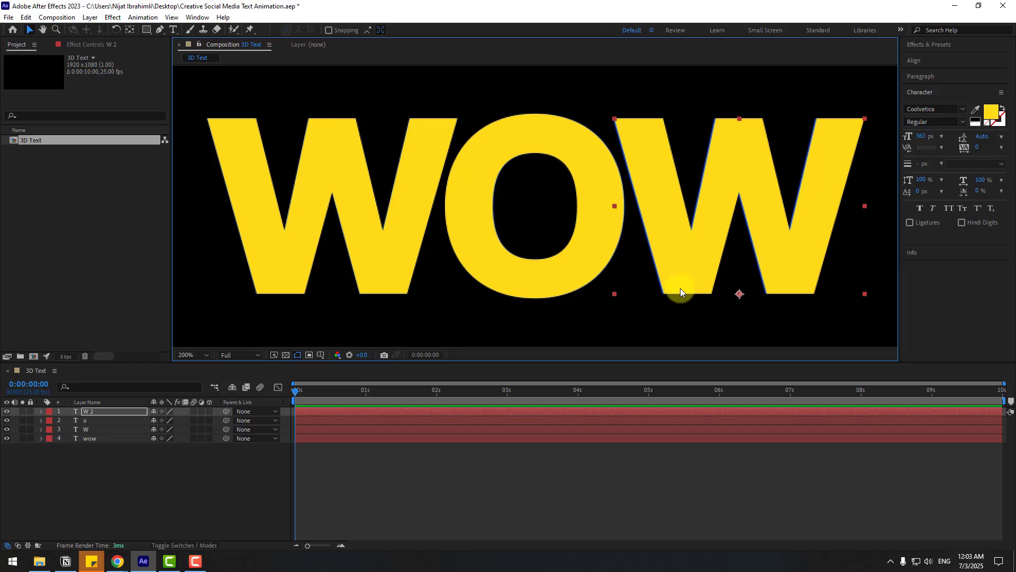
{"action": "key", "text": "Left"}
{"action": "left_click", "coordinate": [97, 443]}
- Delete the original wow layer, fit the viewer, and make W 2, o and W 3D layers
{"action": "key", "text": "Delete"}
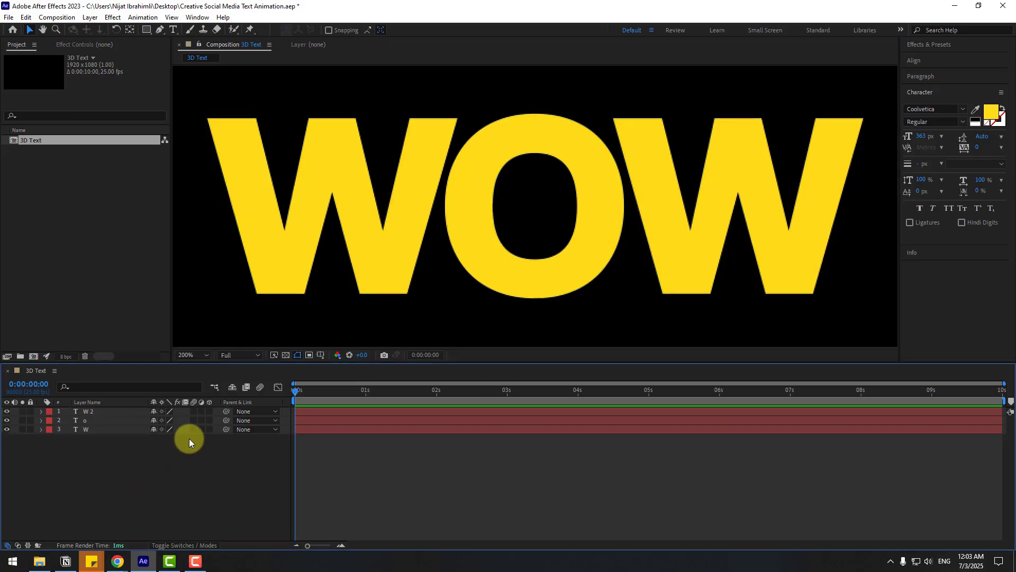
{"action": "left_click", "coordinate": [191, 355]}
{"action": "left_click", "coordinate": [195, 376]}
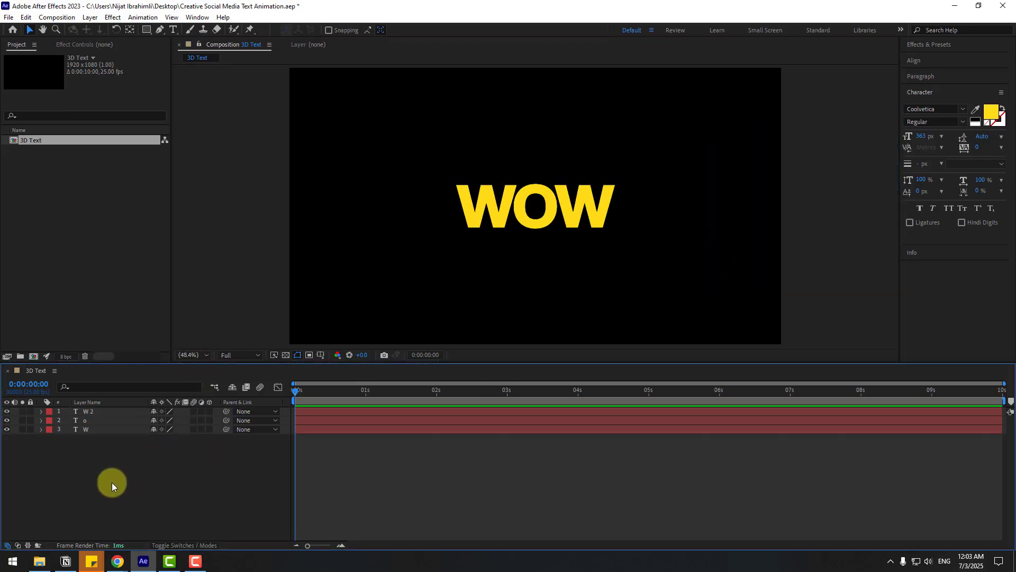
{"action": "left_click_drag", "start_coordinate": [90, 428], "coordinate": [91, 413]}
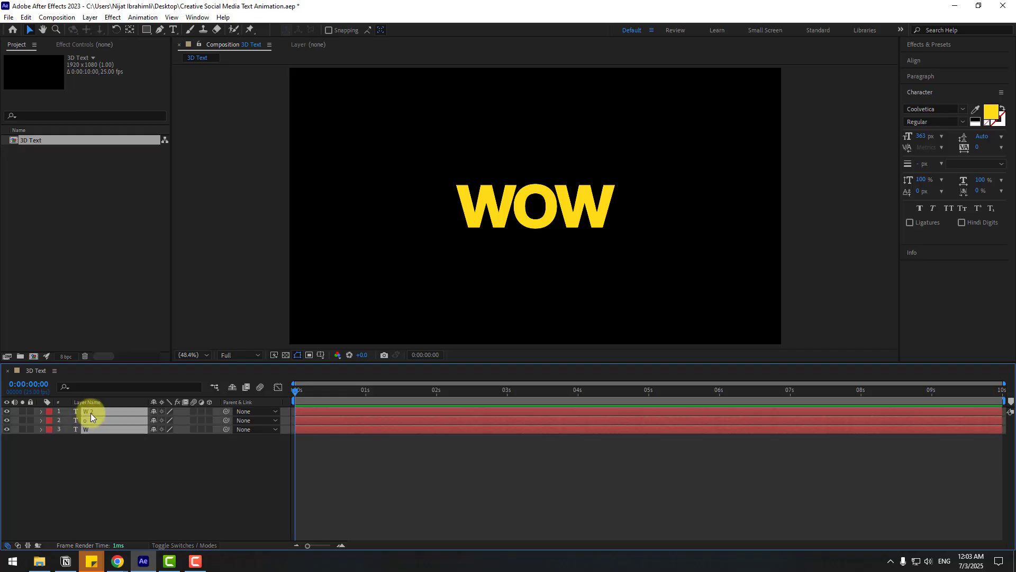
{"action": "left_click", "coordinate": [210, 411]}
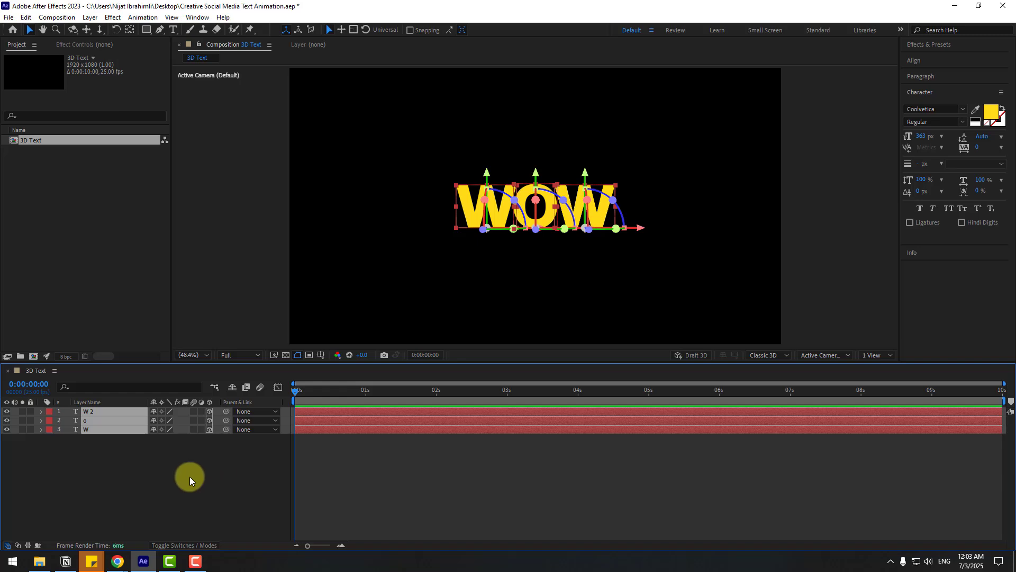
- Set the composition's 3D renderer to Cinema 4D in Composition Settings
{"action": "right_click", "coordinate": [170, 476]}
{"action": "left_click", "coordinate": [239, 370]}
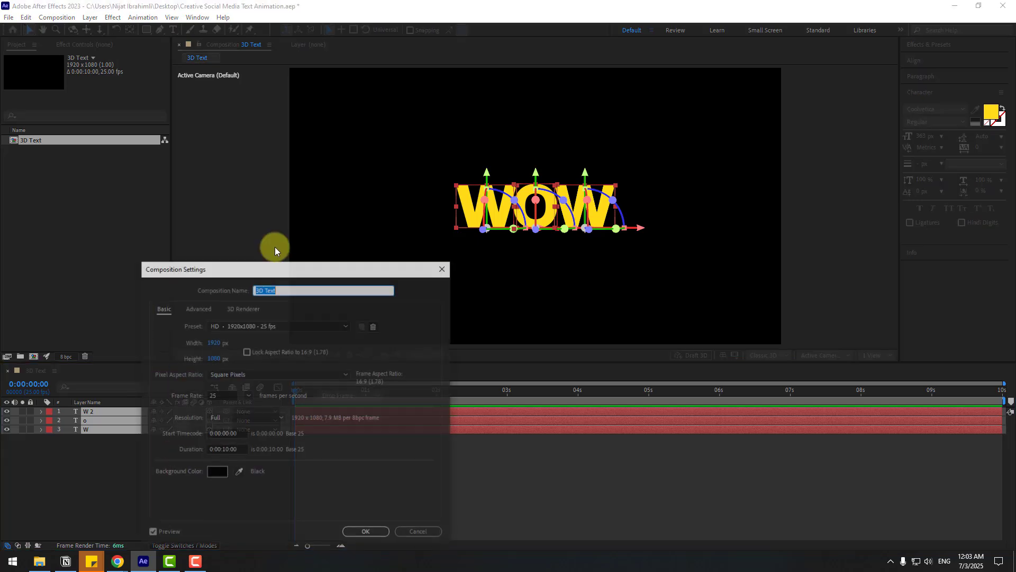
{"action": "left_click", "coordinate": [239, 309]}
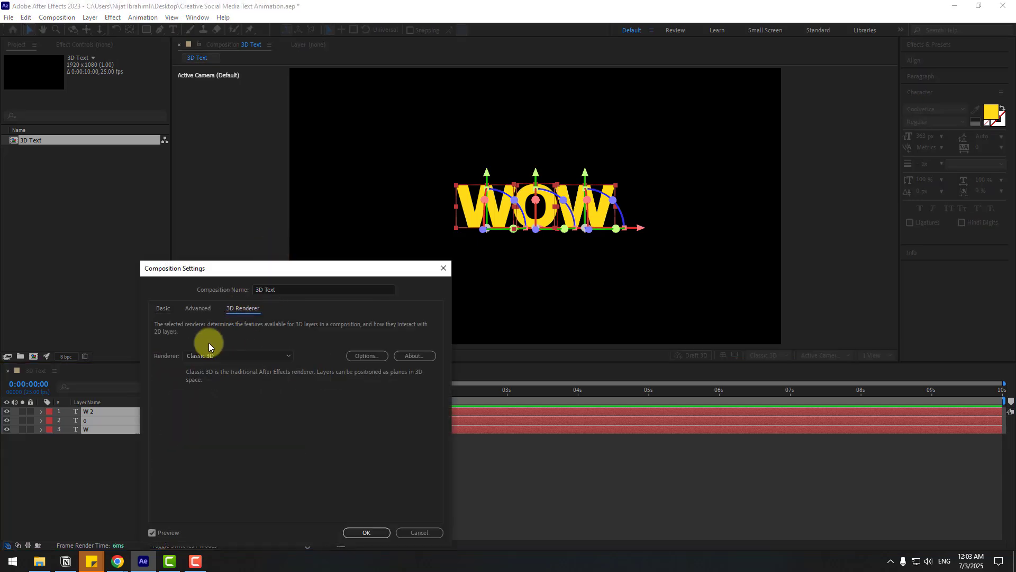
{"action": "left_click", "coordinate": [214, 359]}
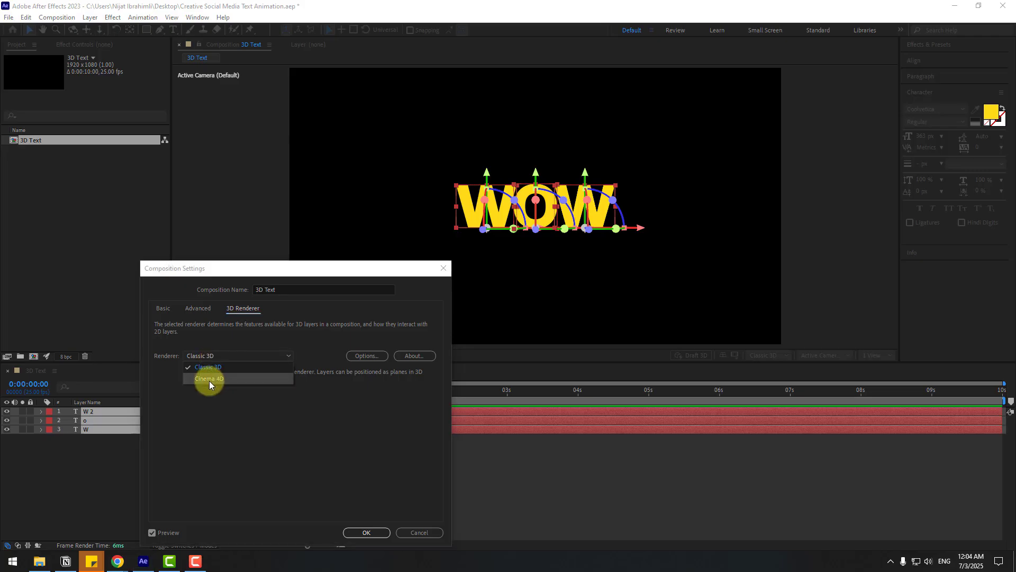
{"action": "left_click", "coordinate": [208, 380]}
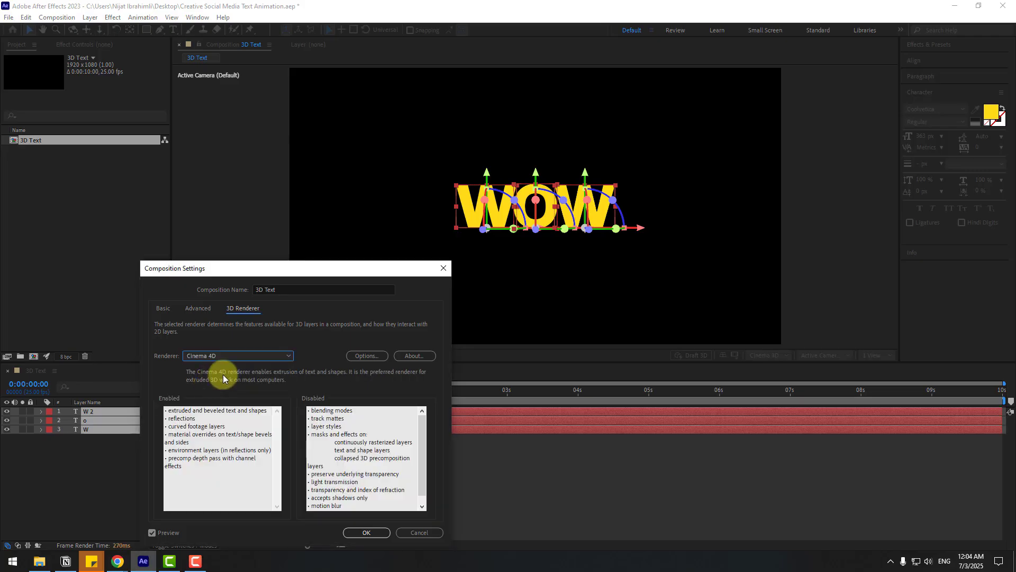
{"action": "left_click", "coordinate": [366, 532]}
- Select the W layer and switch the 3D view to Custom View 1
{"action": "left_click", "coordinate": [113, 472]}
{"action": "left_click", "coordinate": [85, 431]}
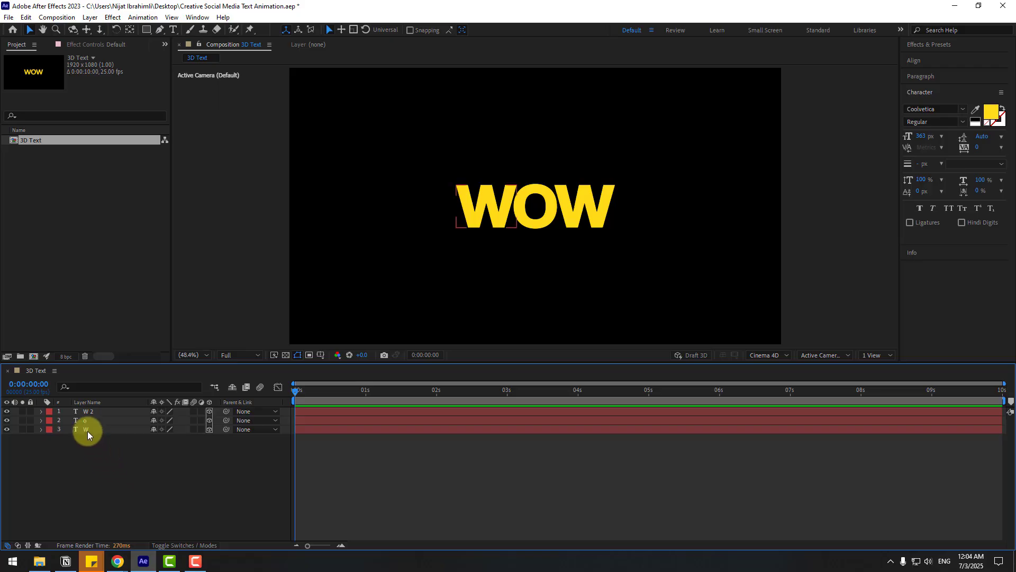
{"action": "left_click", "coordinate": [818, 355]}
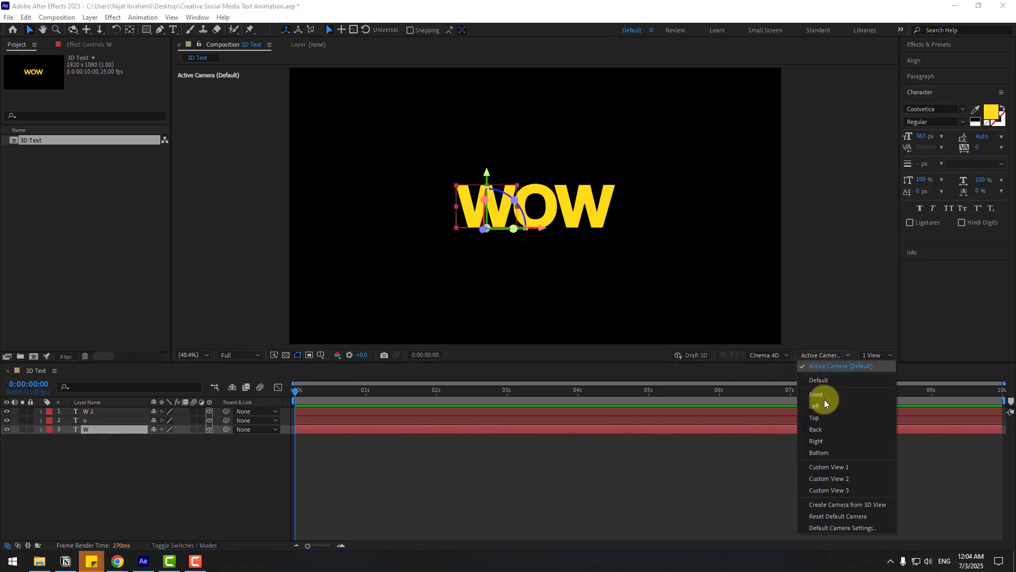
{"action": "left_click", "coordinate": [842, 469]}
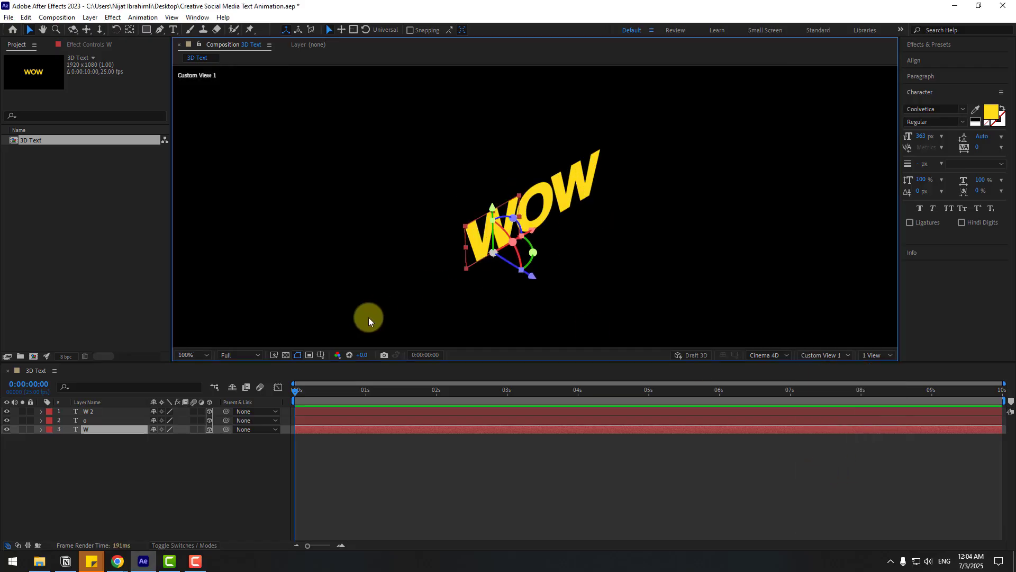
{"action": "left_click", "coordinate": [33, 450]}
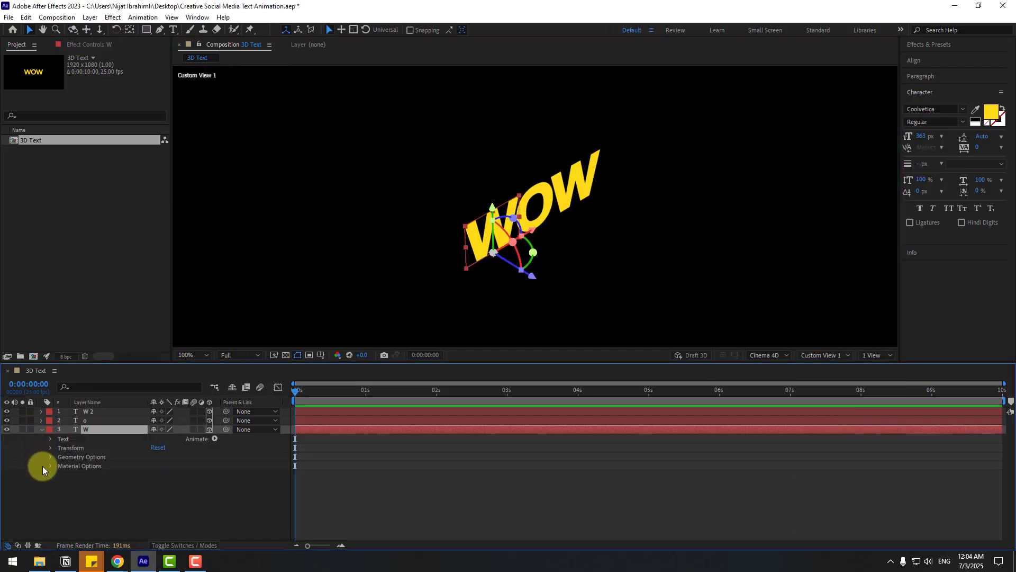
- Set the W layer's Extrusion Depth to 100
{"action": "left_click", "coordinate": [50, 458]}
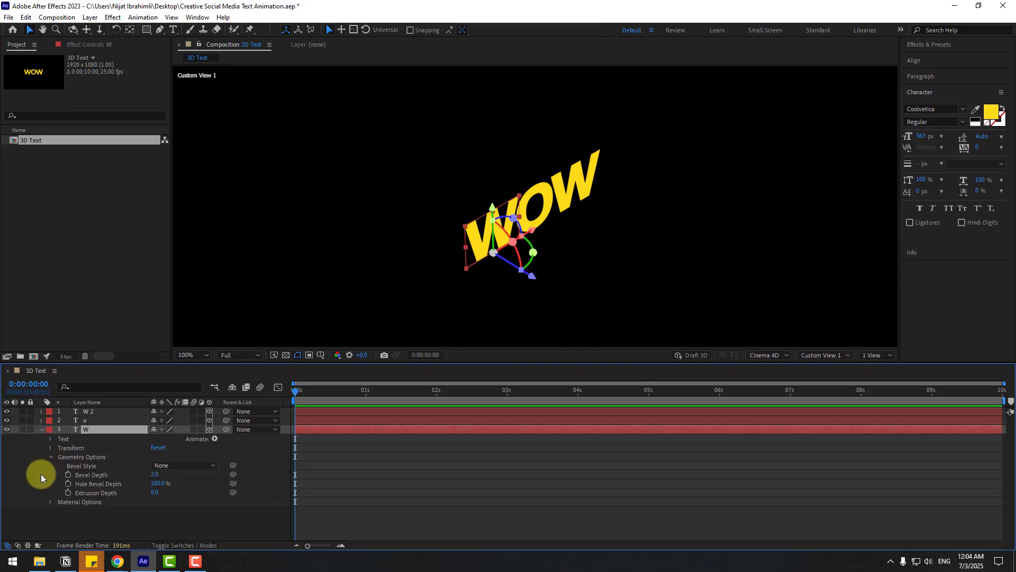
{"action": "left_click", "coordinate": [153, 493]}
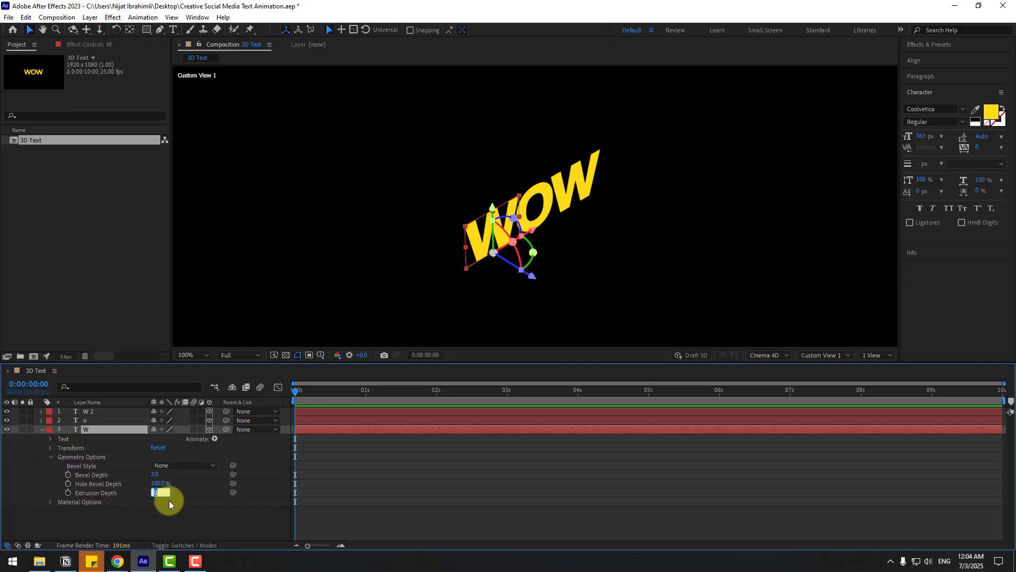
{"action": "type", "text": "100"}
{"action": "left_click", "coordinate": [187, 523]}
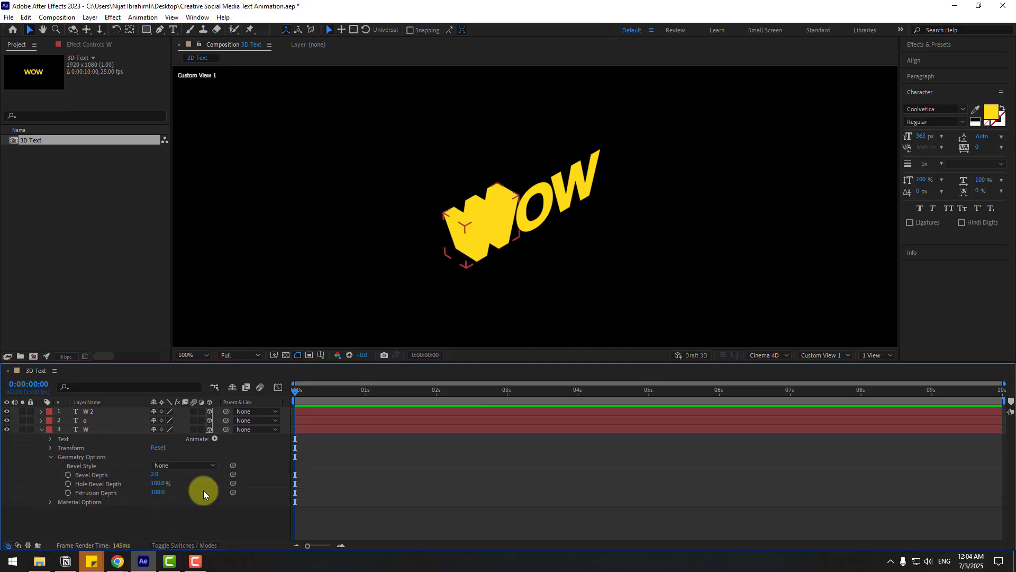
- Add an RGB Side Color animator to W, sampling the yellow and darkening it to DFC220
{"action": "left_click", "coordinate": [215, 440]}
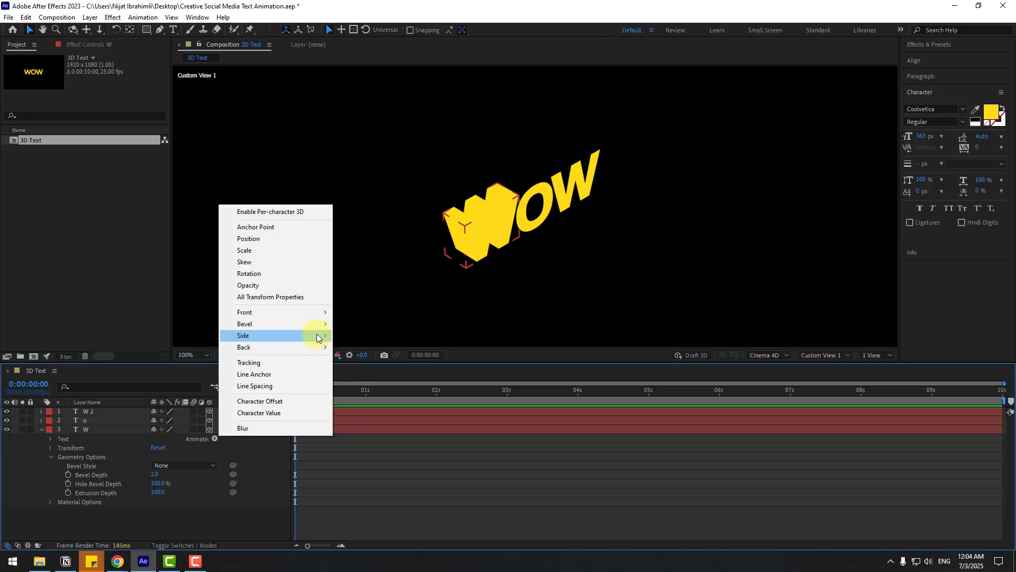
{"action": "mouse_move", "coordinate": [317, 335]}
{"action": "mouse_move", "coordinate": [380, 337]}
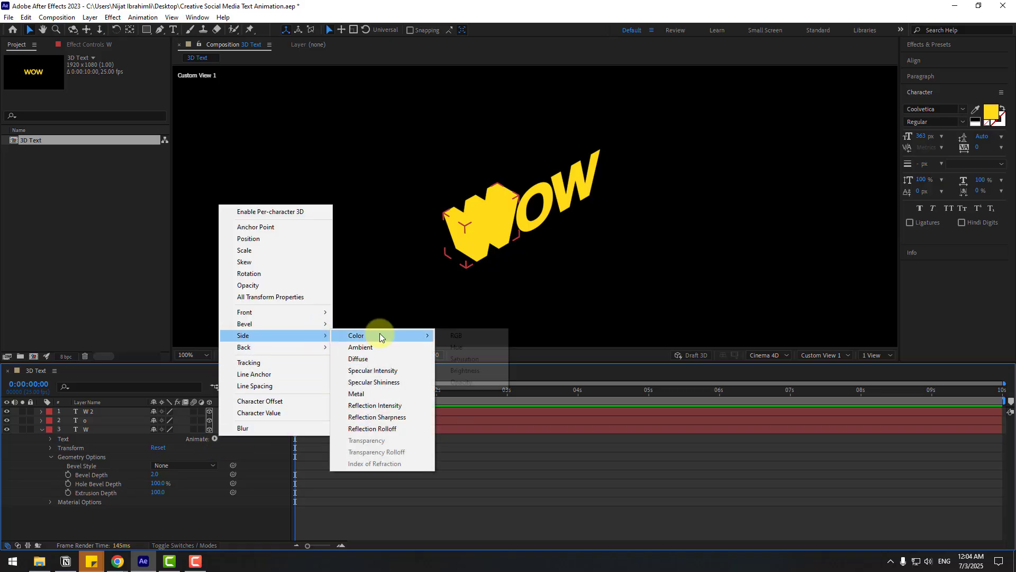
{"action": "left_click", "coordinate": [475, 341]}
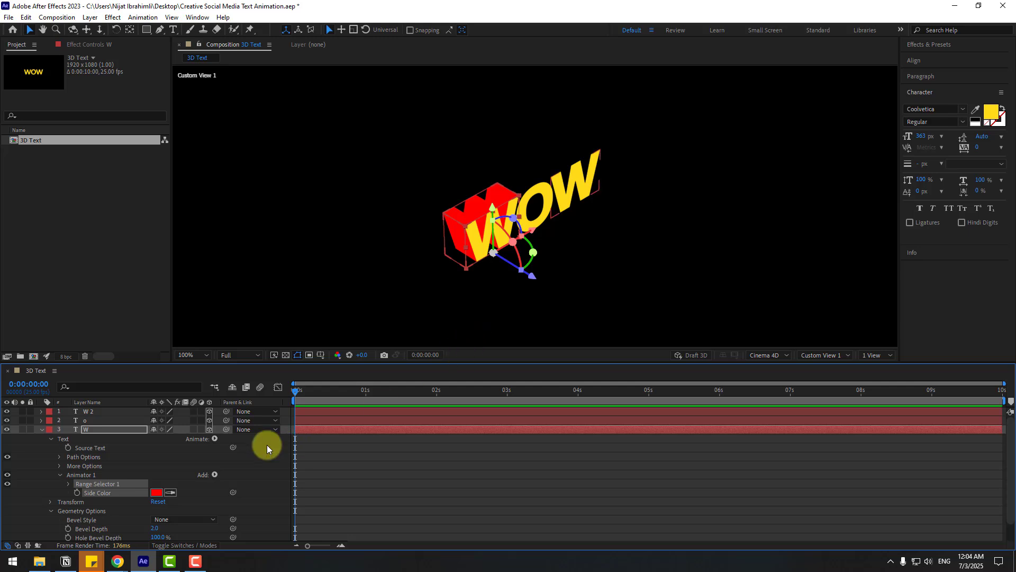
{"action": "left_click", "coordinate": [170, 493]}
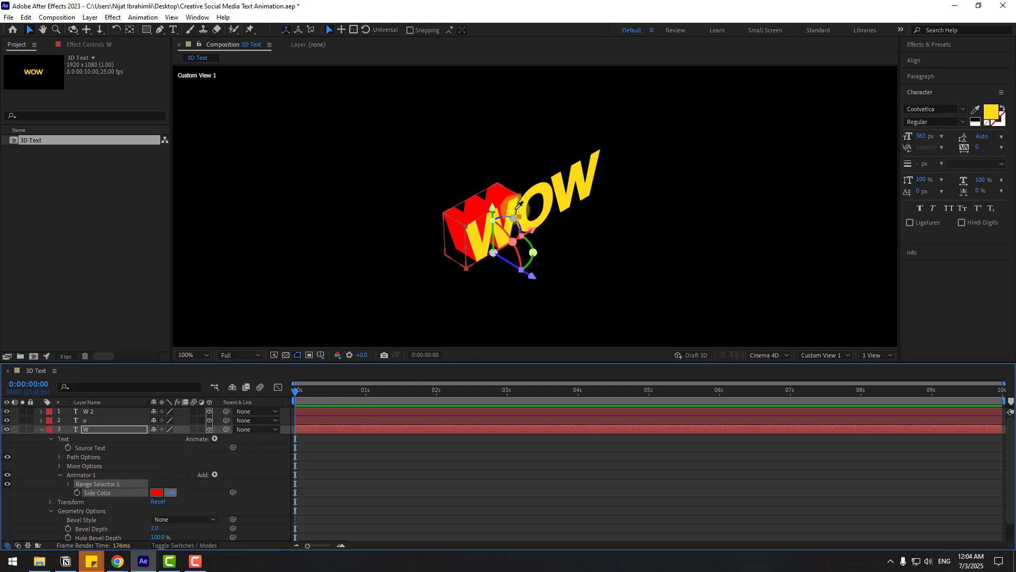
{"action": "left_click", "coordinate": [516, 205]}
{"action": "left_click", "coordinate": [156, 492]}
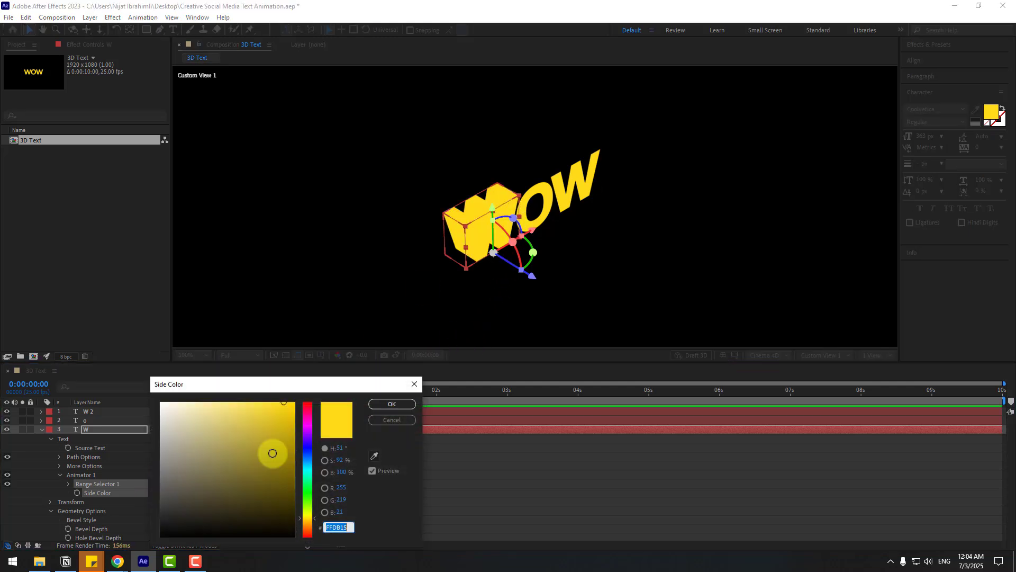
{"action": "left_click_drag", "start_coordinate": [281, 411], "coordinate": [281, 415]}
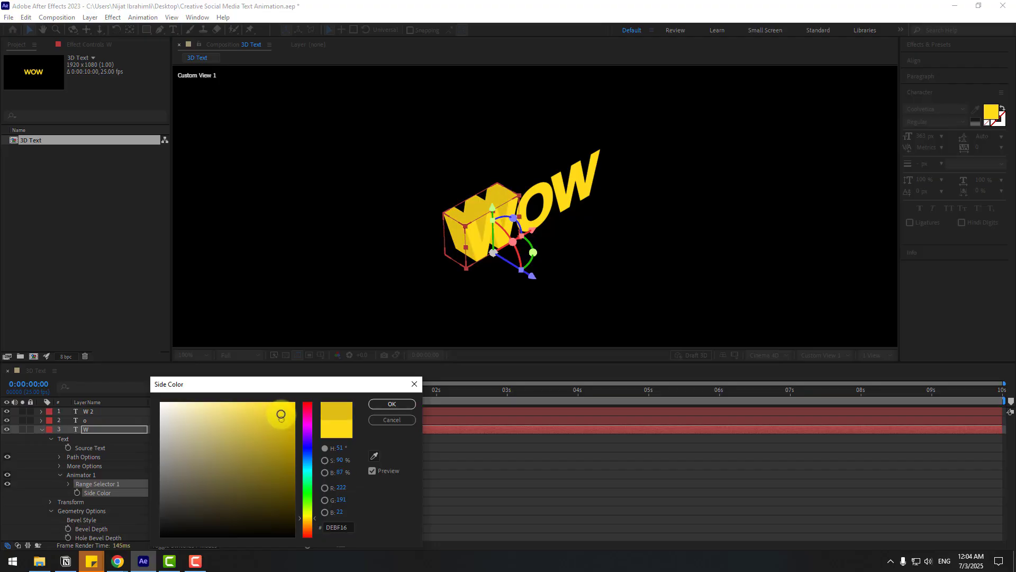
{"action": "left_click", "coordinate": [373, 404]}
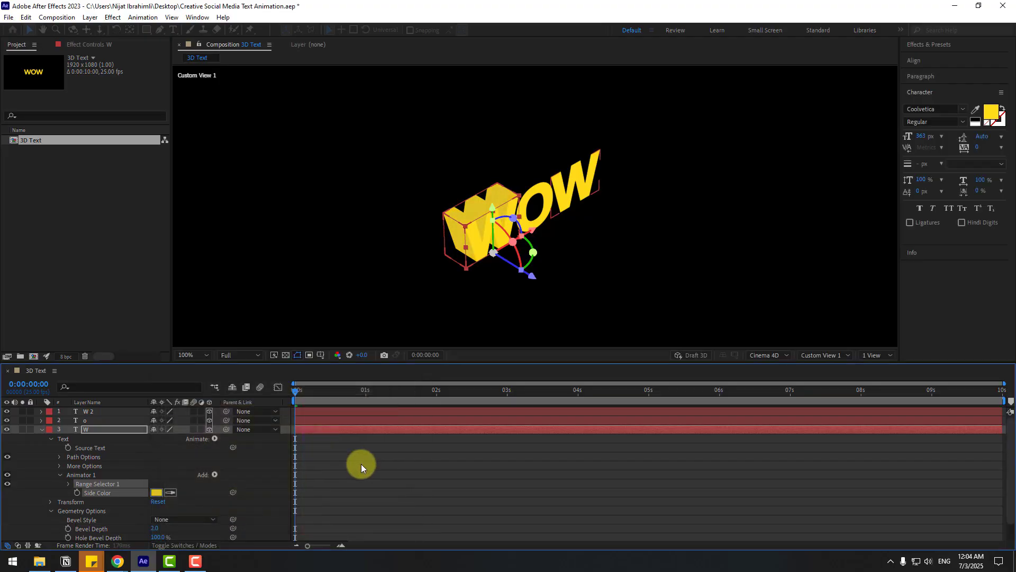
{"action": "left_click", "coordinate": [42, 428]}
- Set the o layer's Extrusion Depth to 100
{"action": "left_click", "coordinate": [74, 420]}
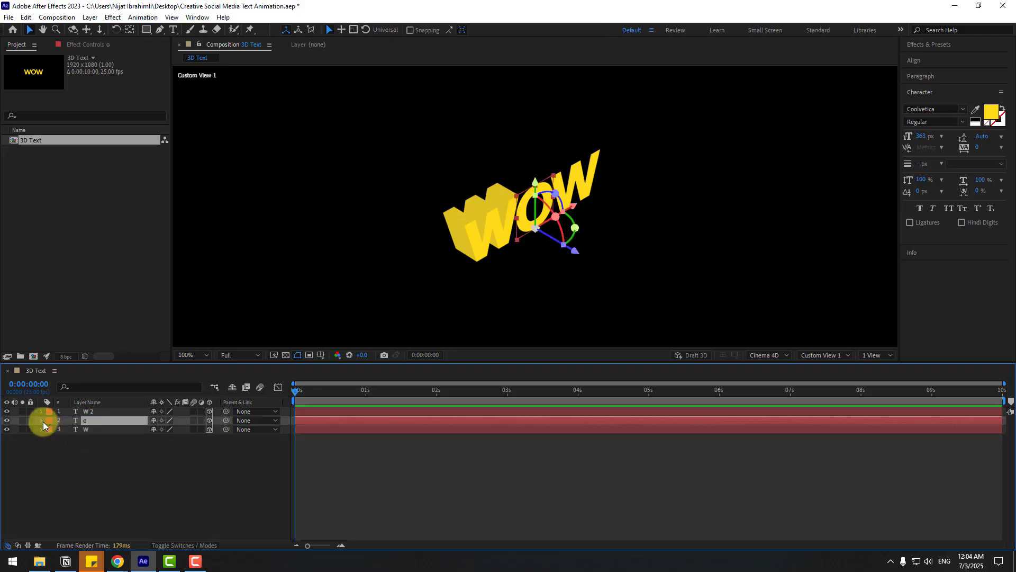
{"action": "left_click", "coordinate": [41, 420]}
{"action": "left_click", "coordinate": [50, 448]}
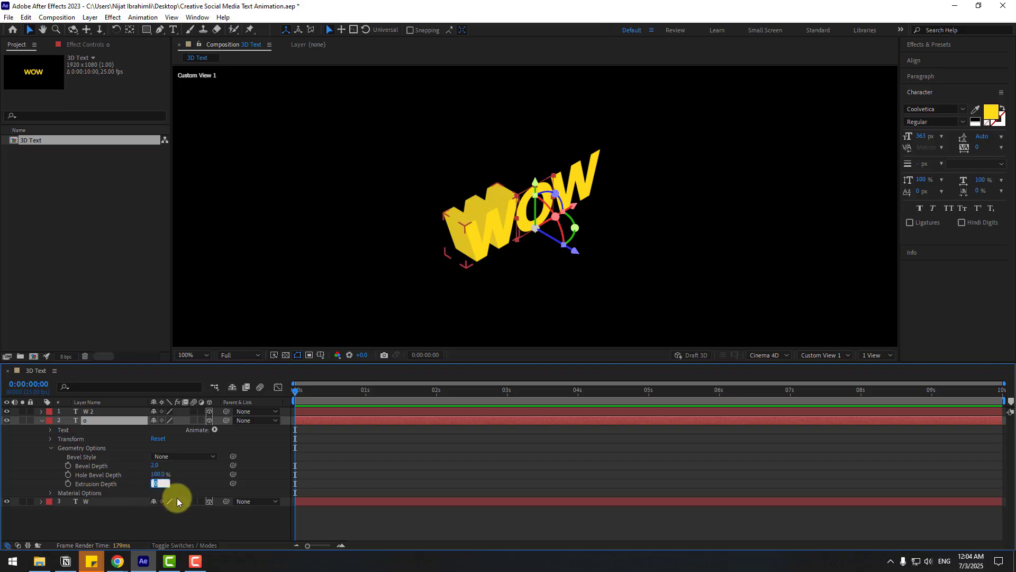
{"action": "type", "text": "100"}
{"action": "left_click", "coordinate": [186, 520]}
- Add an RGB Side Color animator to o, eyedropping the letters' yellow
{"action": "left_click", "coordinate": [214, 429]}
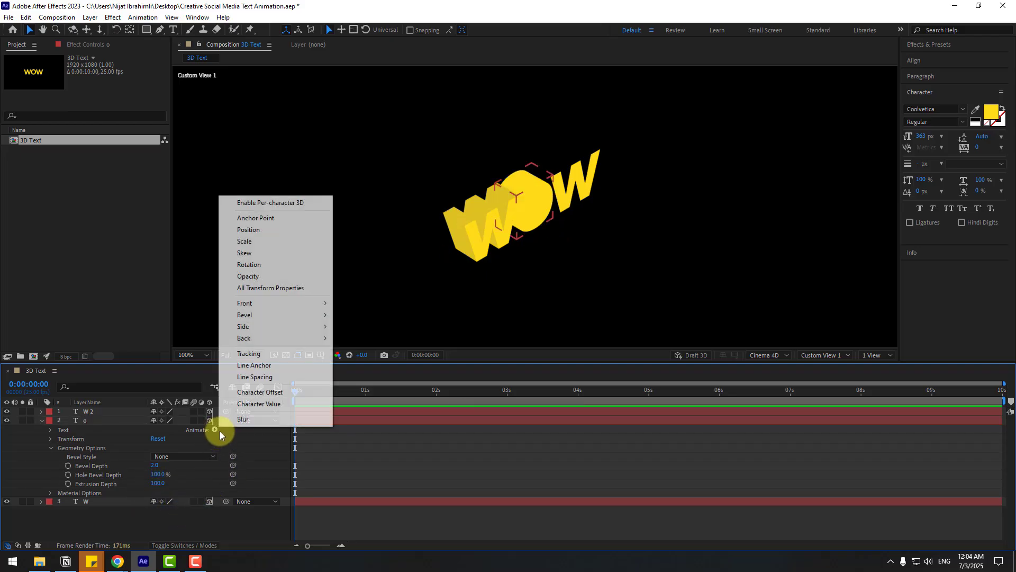
{"action": "mouse_move", "coordinate": [315, 327]}
{"action": "mouse_move", "coordinate": [362, 327]}
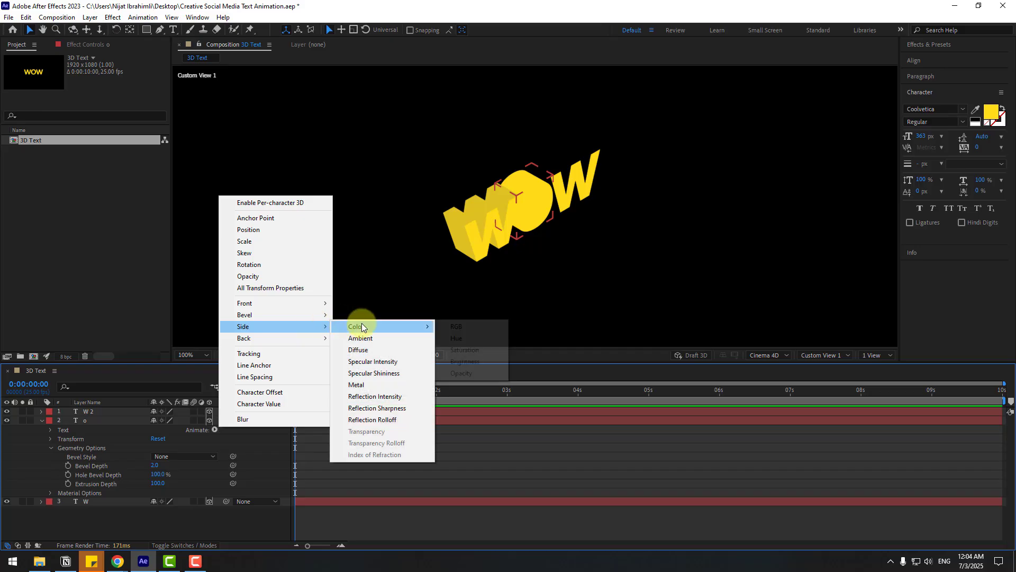
{"action": "left_click", "coordinate": [465, 327]}
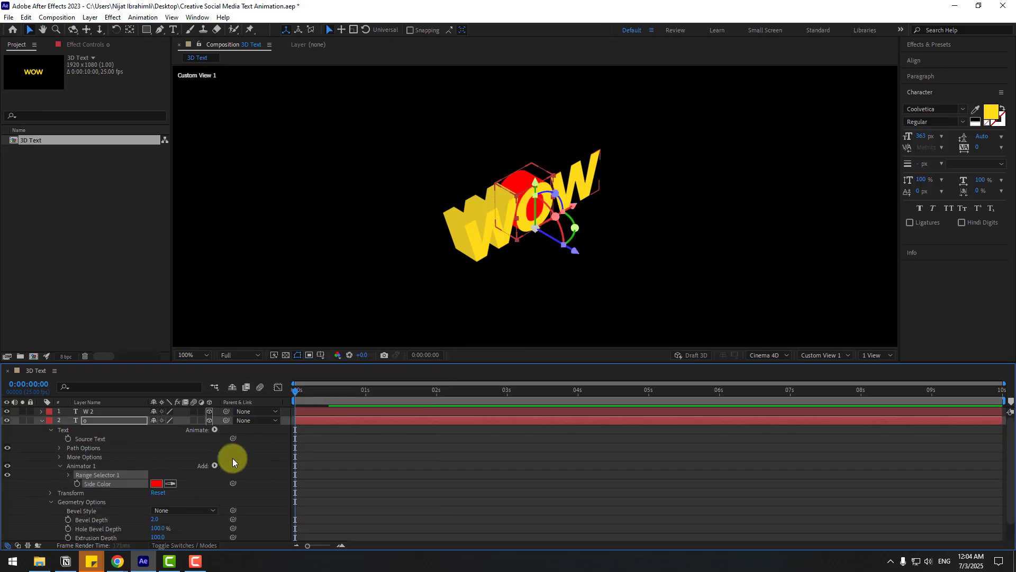
{"action": "left_click", "coordinate": [170, 483]}
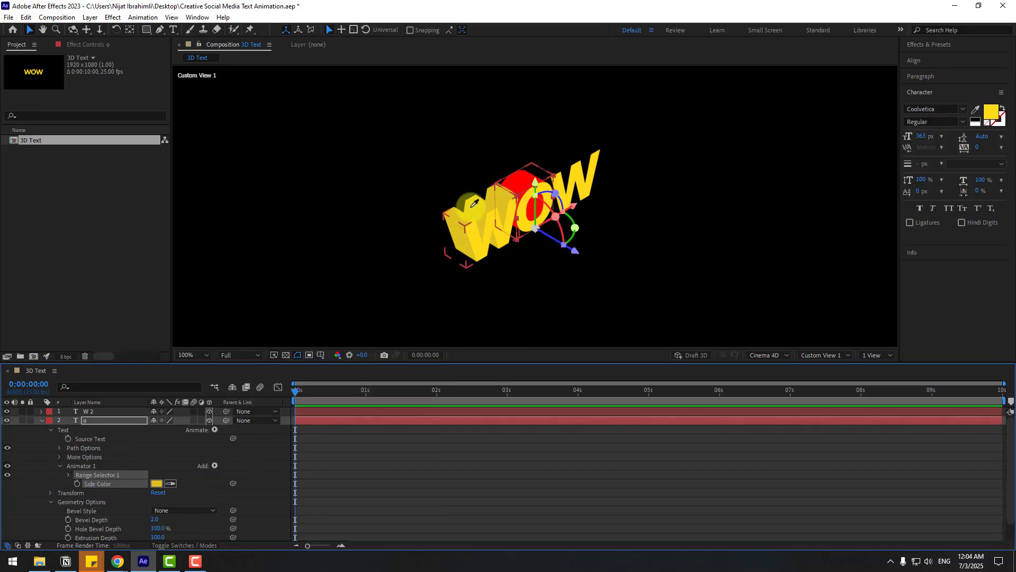
{"action": "left_click", "coordinate": [474, 203]}
{"action": "left_click", "coordinate": [301, 508]}
{"action": "left_click", "coordinate": [41, 420]}
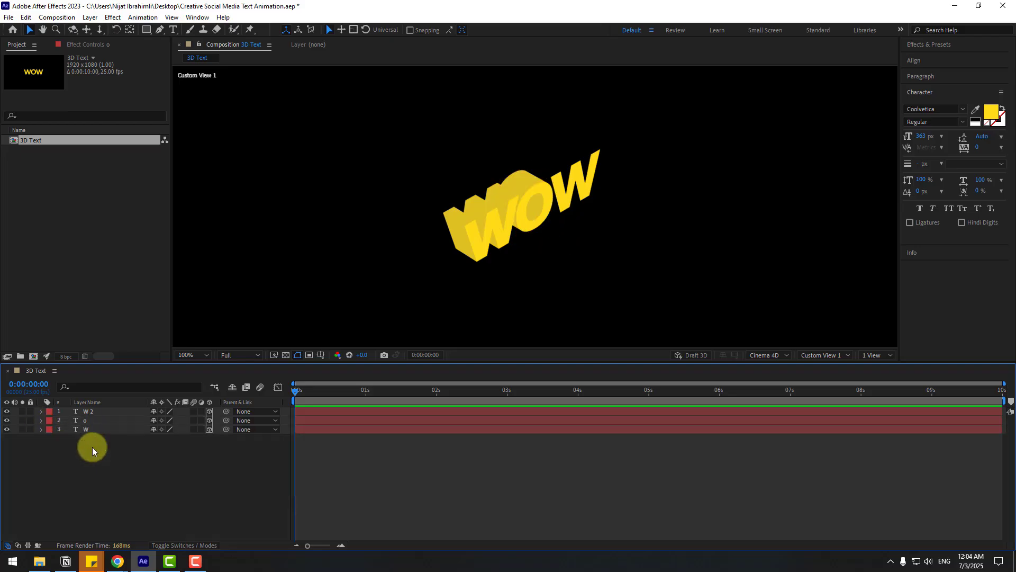
- Set the W 2 layer's Extrusion Depth to 100
{"action": "left_click", "coordinate": [86, 411]}
{"action": "left_click", "coordinate": [42, 411]}
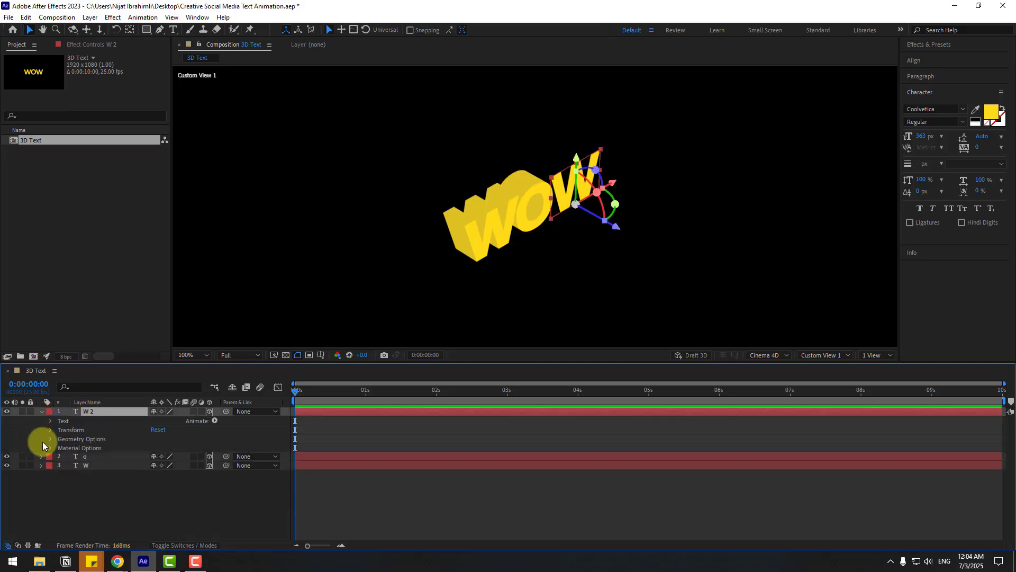
{"action": "left_click", "coordinate": [52, 439]}
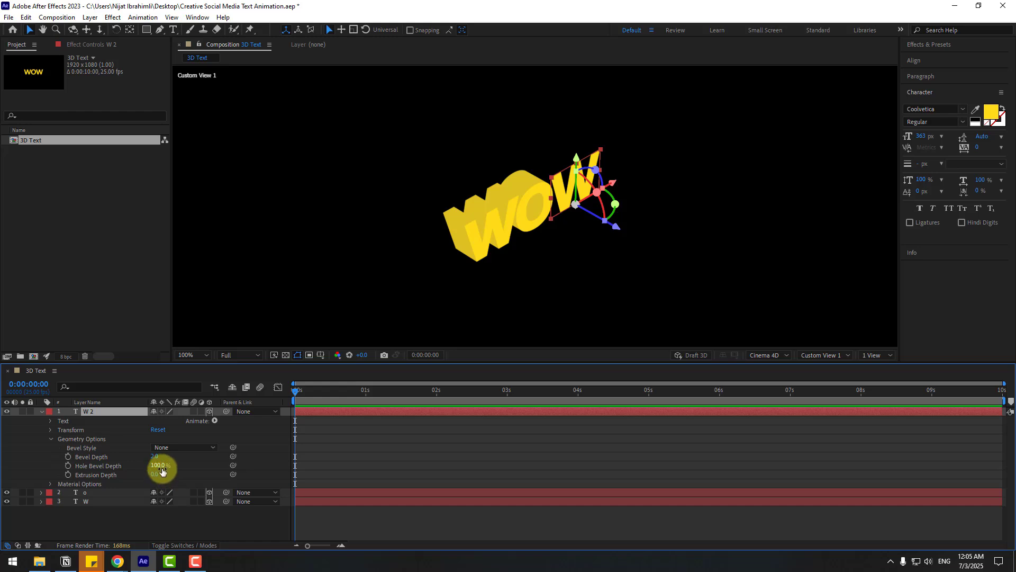
{"action": "left_click", "coordinate": [157, 478]}
{"action": "type", "text": "100"}
{"action": "key", "text": "Return"}
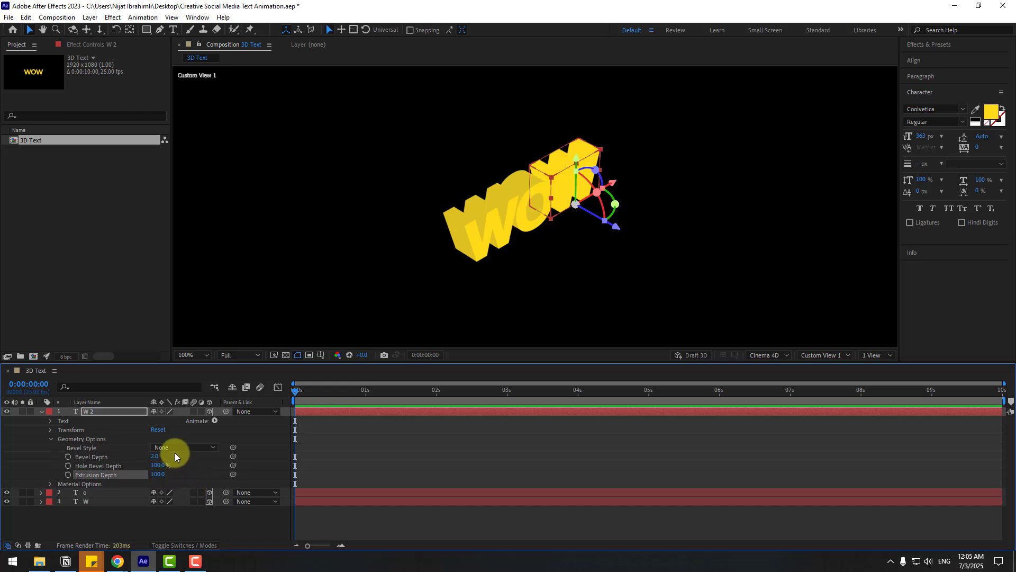
- Add an RGB Side Color animator to W 2, eyedropping the letters' yellow
{"action": "left_click", "coordinate": [215, 420]}
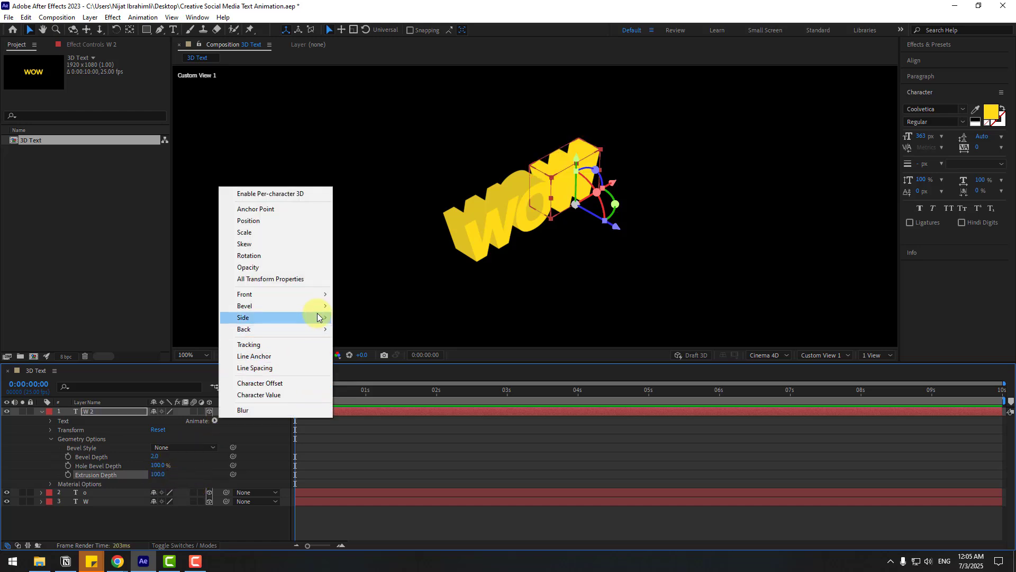
{"action": "mouse_move", "coordinate": [315, 317]}
{"action": "mouse_move", "coordinate": [386, 317]}
{"action": "left_click", "coordinate": [468, 317]}
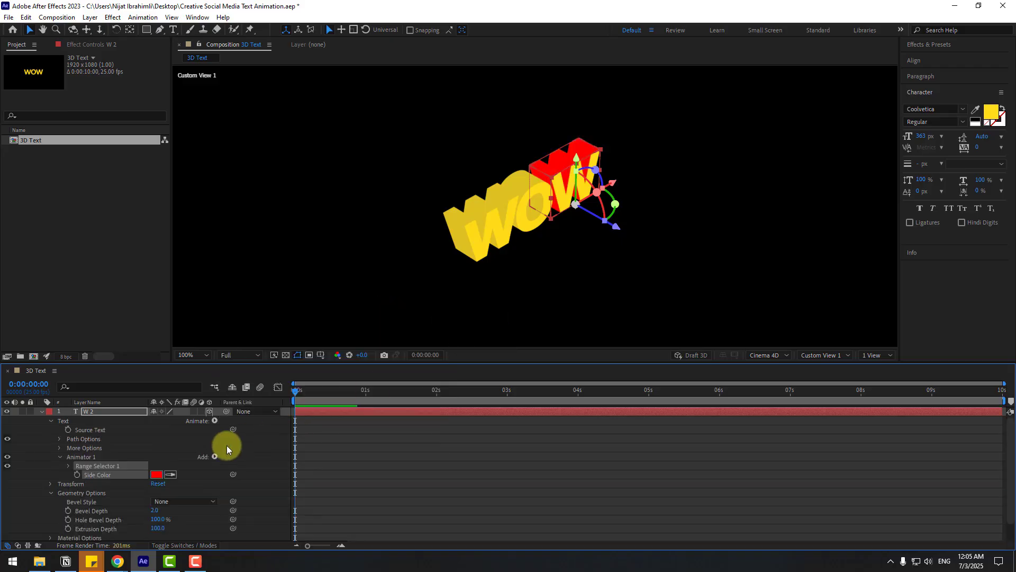
{"action": "left_click", "coordinate": [170, 474]}
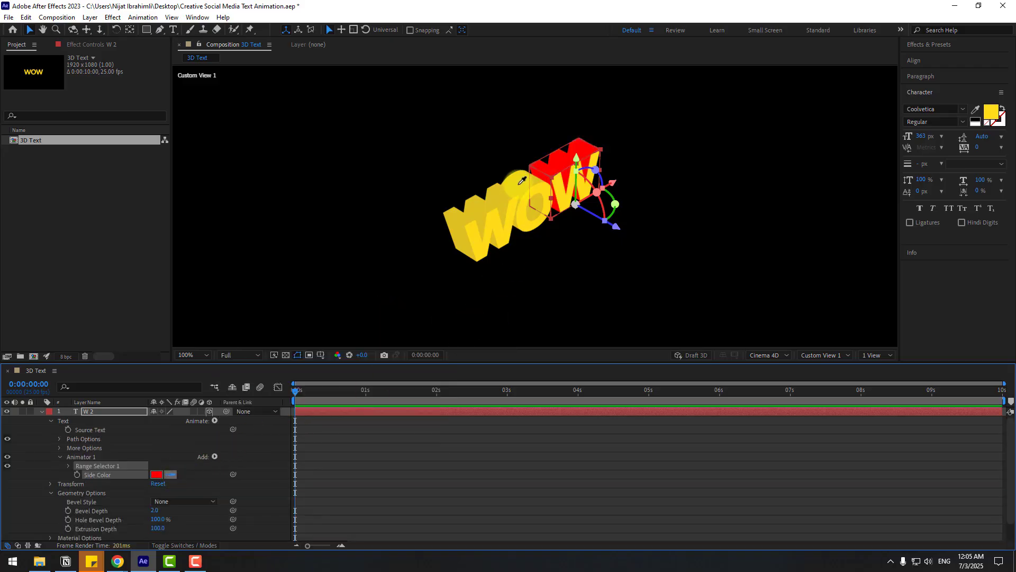
{"action": "left_click", "coordinate": [522, 180]}
{"action": "left_click", "coordinate": [42, 411]}
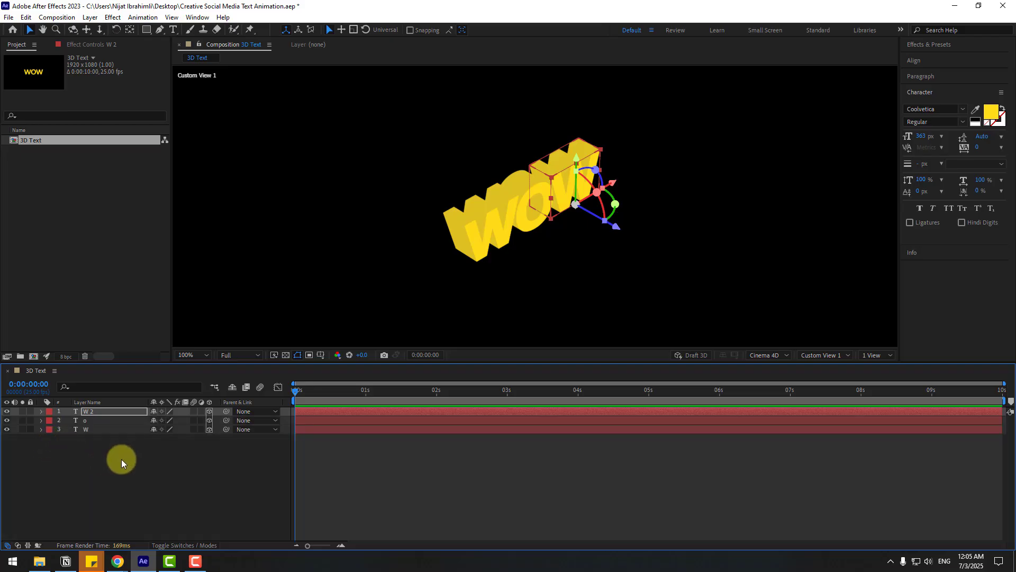
{"action": "left_click", "coordinate": [121, 463]}
- Switch the 3D view back to Active Camera
{"action": "left_click", "coordinate": [827, 356]}
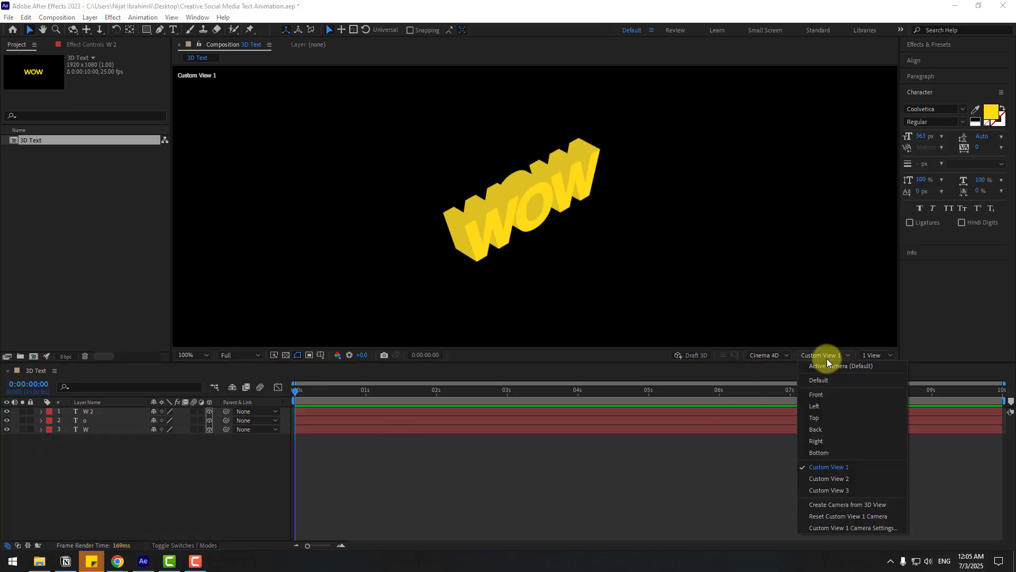
{"action": "left_click", "coordinate": [830, 365]}
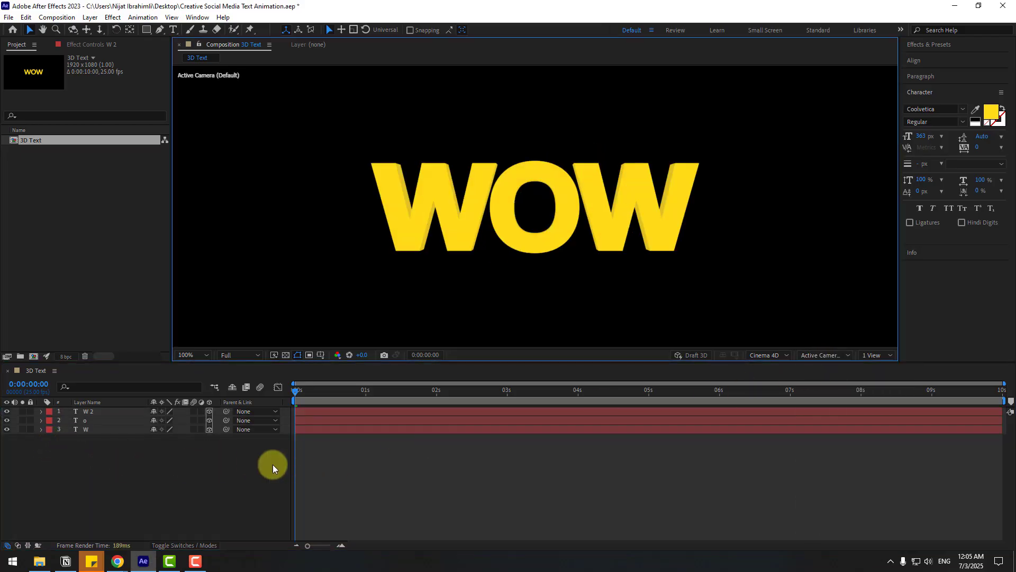
{"action": "right_click", "coordinate": [73, 487]}
{"action": "mouse_move", "coordinate": [172, 357]}
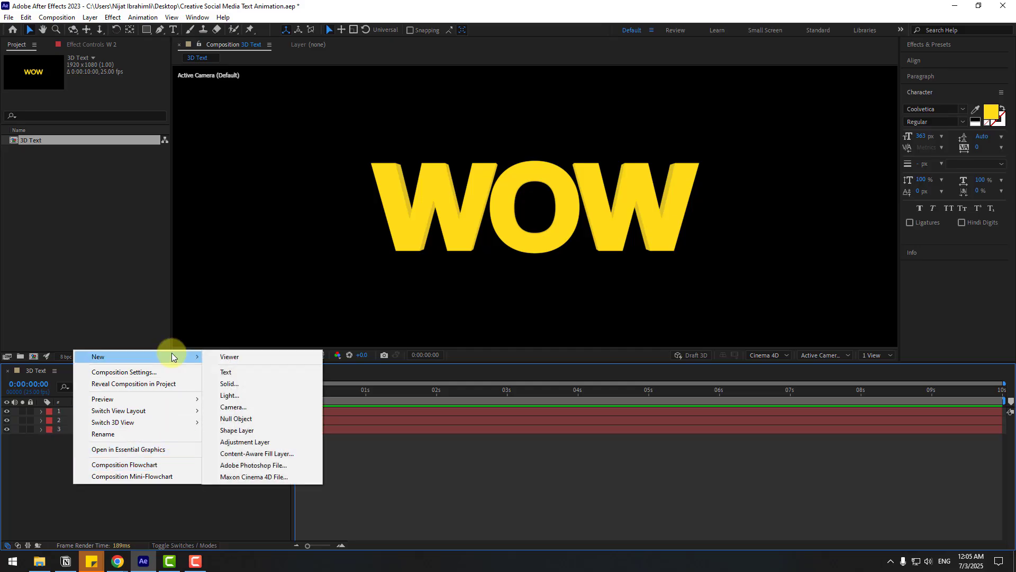
- Create a black solid named BG and move it beneath the three letter layers
{"action": "left_click", "coordinate": [228, 385]}
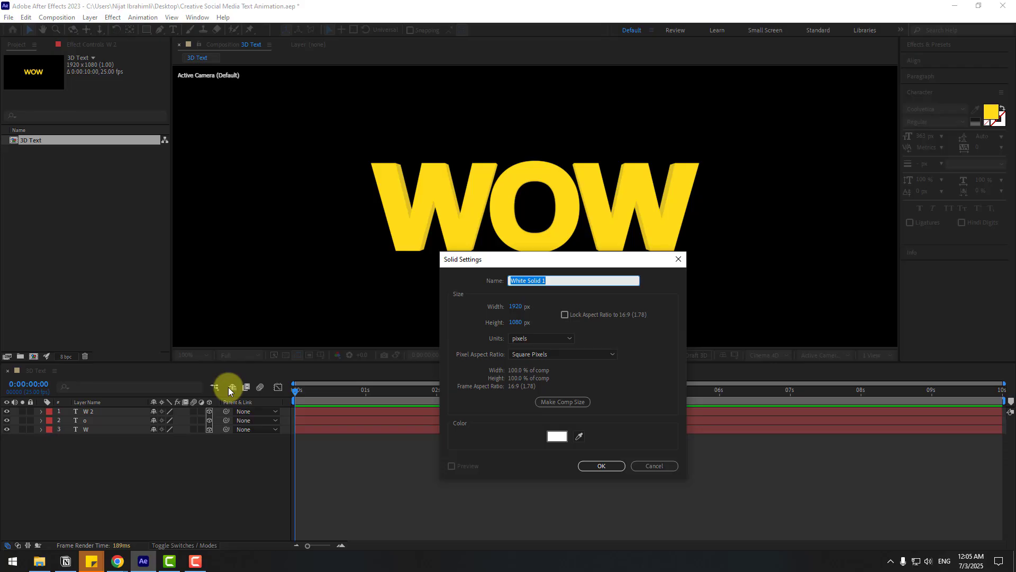
{"action": "type", "text": "BG"}
{"action": "left_click", "coordinate": [557, 435]}
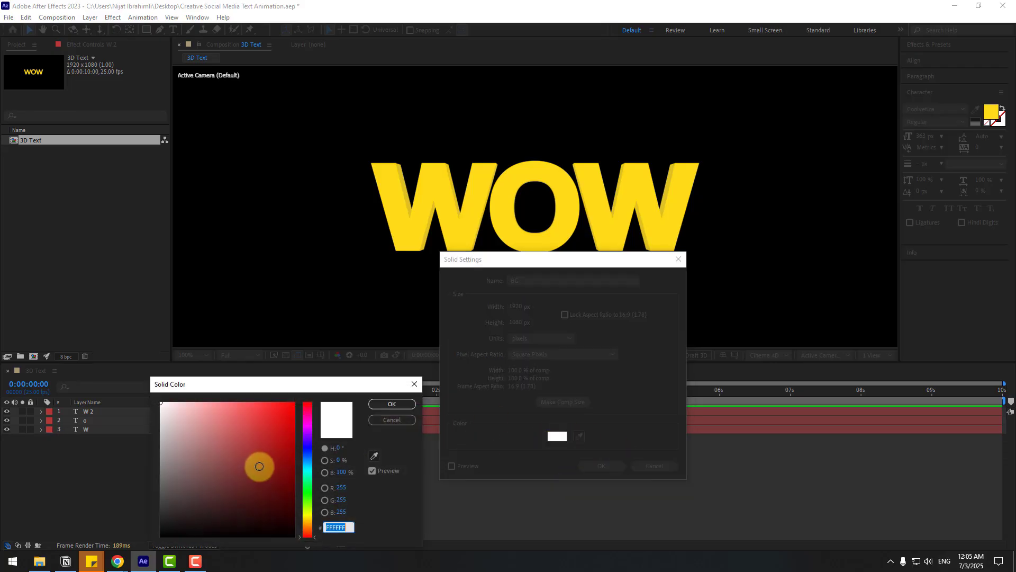
{"action": "left_click_drag", "start_coordinate": [257, 465], "coordinate": [122, 556]}
{"action": "left_click", "coordinate": [390, 404]}
{"action": "left_click", "coordinate": [600, 464]}
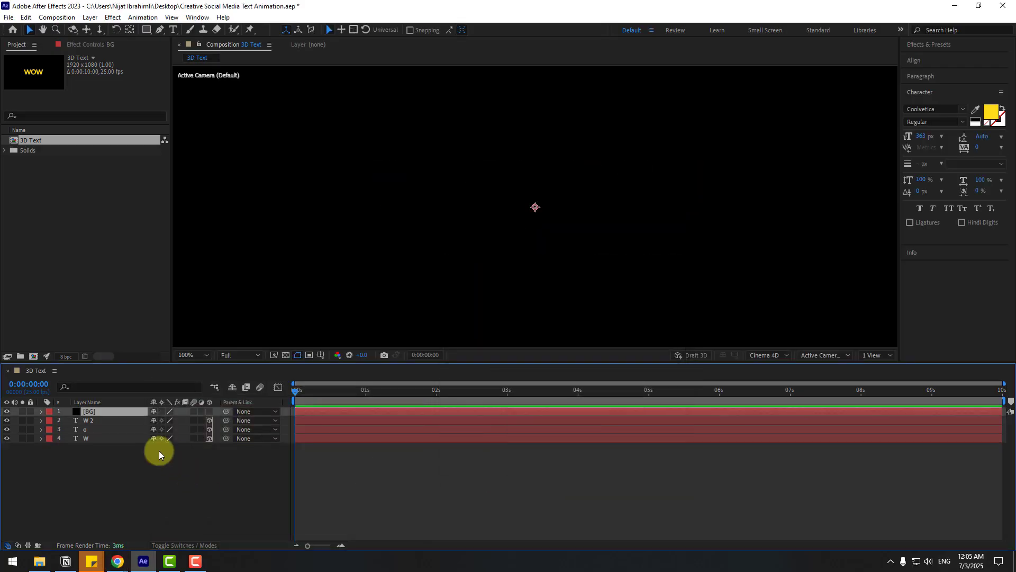
{"action": "left_click_drag", "start_coordinate": [99, 411], "coordinate": [123, 453]}
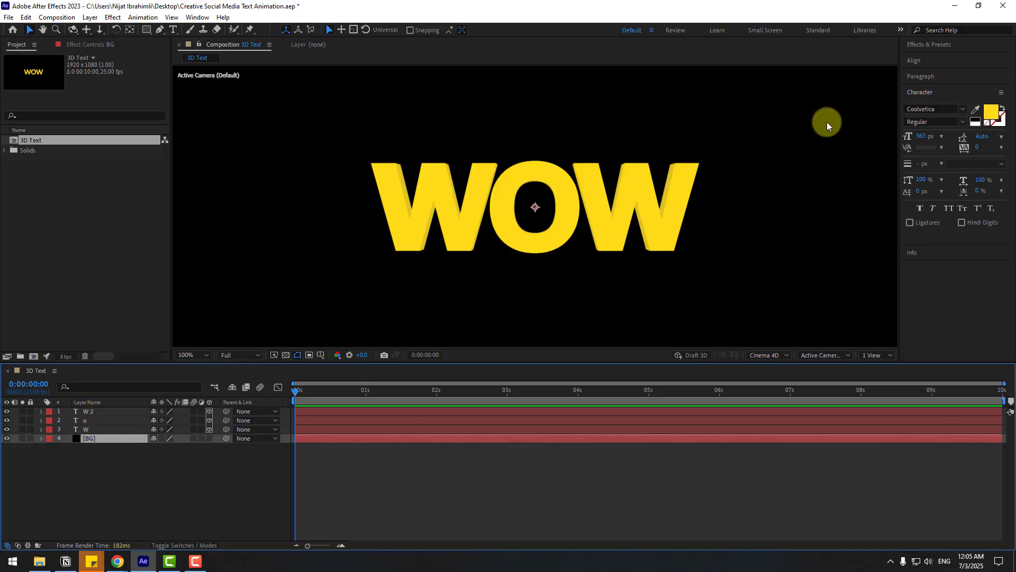
{"action": "left_click", "coordinate": [927, 44]}
- Apply the Gradient Ramp effect to the BG layer and fit the whole frame in the viewer
{"action": "left_click", "coordinate": [948, 58]}
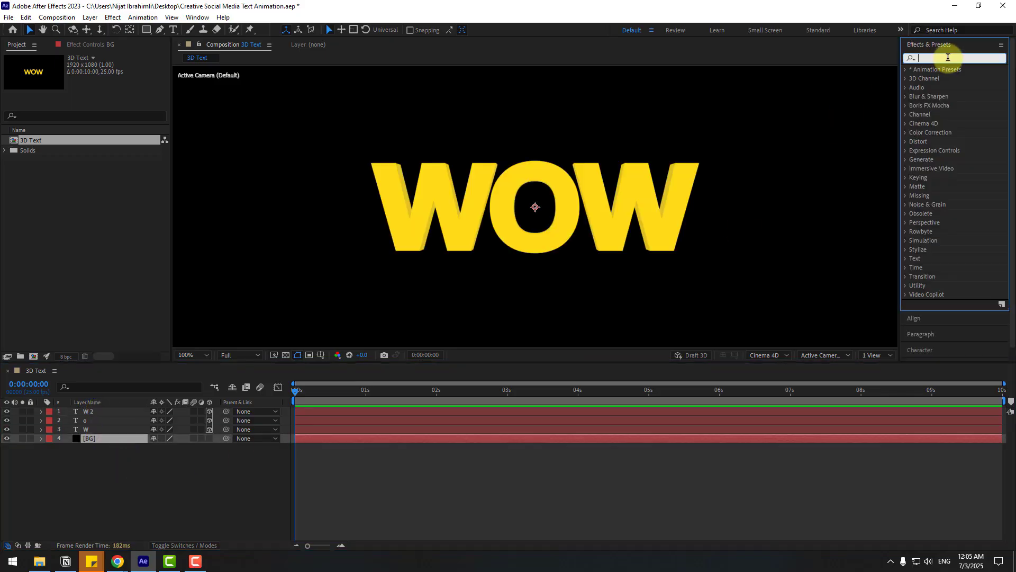
{"action": "type", "text": "gradi"}
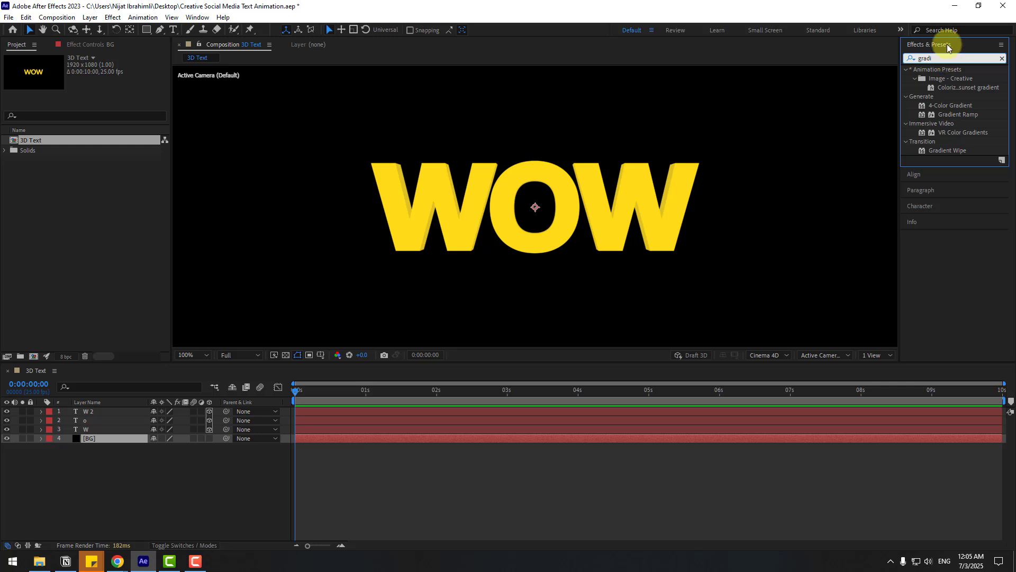
{"action": "left_click_drag", "start_coordinate": [947, 118], "coordinate": [79, 438]}
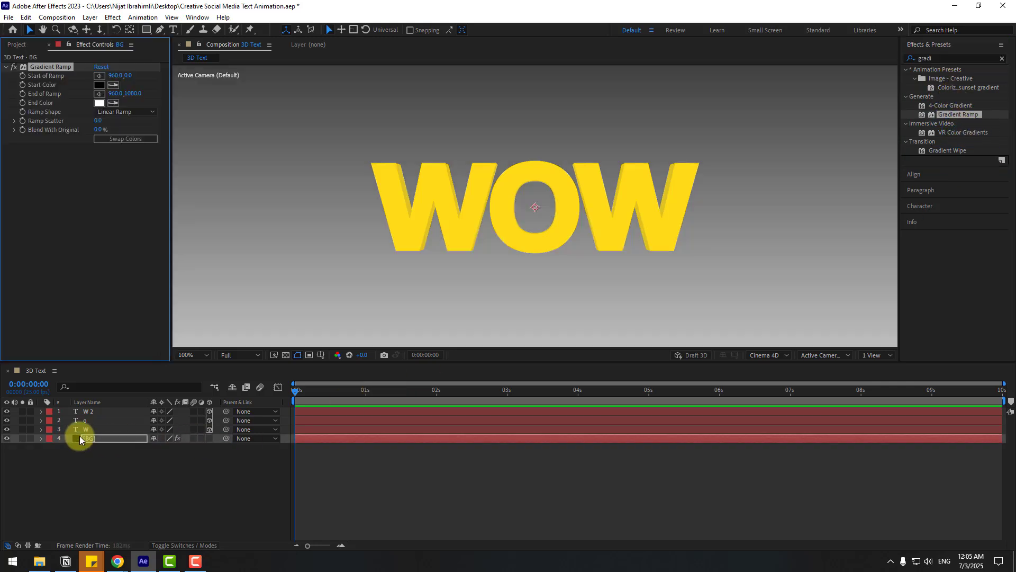
{"action": "left_click", "coordinate": [197, 357]}
{"action": "left_click", "coordinate": [193, 374]}
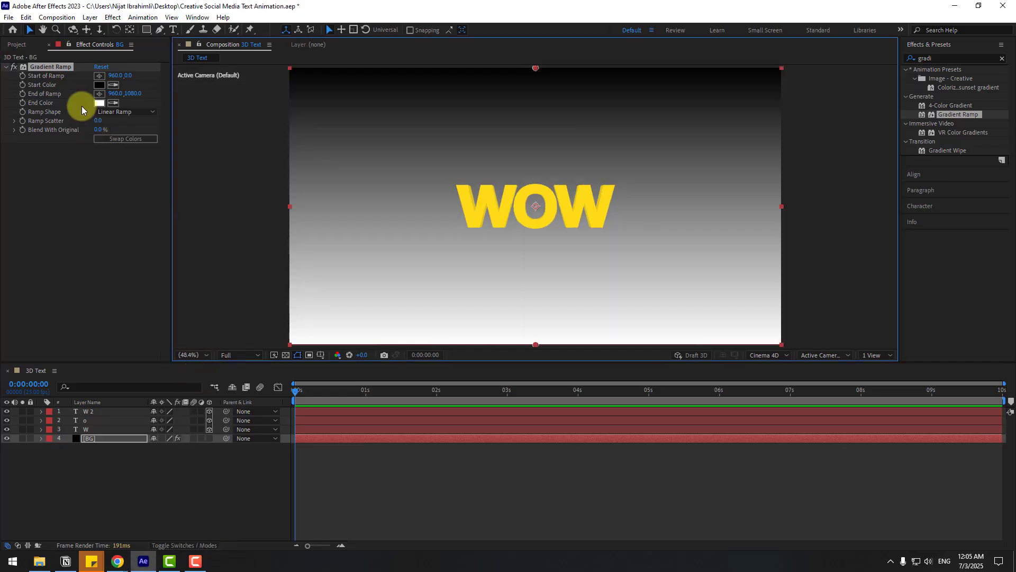
- Set the ramp's end colour to light cyan, start colour to pale blue, and shape to Radial Ramp
{"action": "left_click", "coordinate": [98, 104]}
{"action": "left_click", "coordinate": [303, 463]}
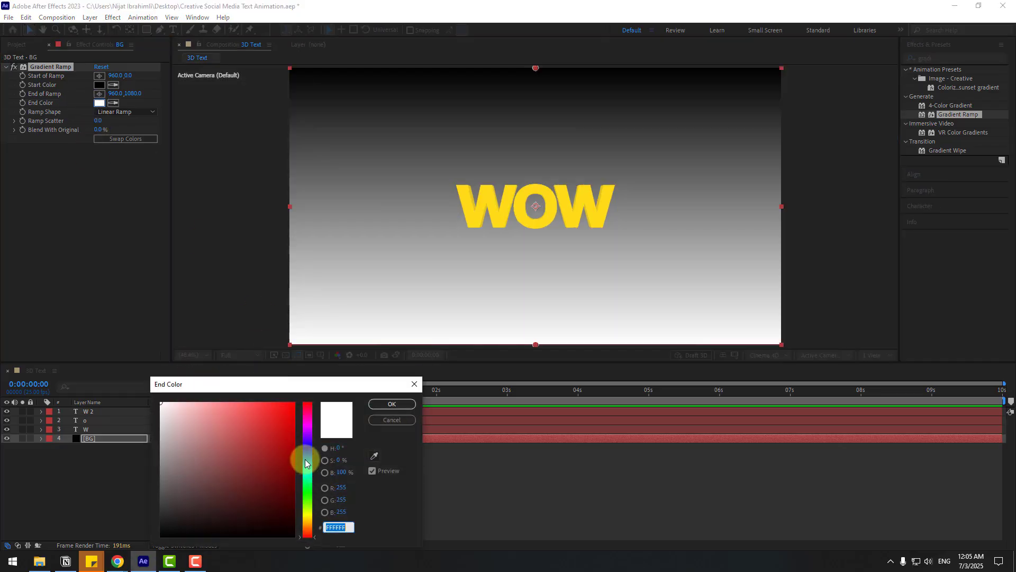
{"action": "left_click", "coordinate": [261, 401]}
{"action": "left_click", "coordinate": [392, 404]}
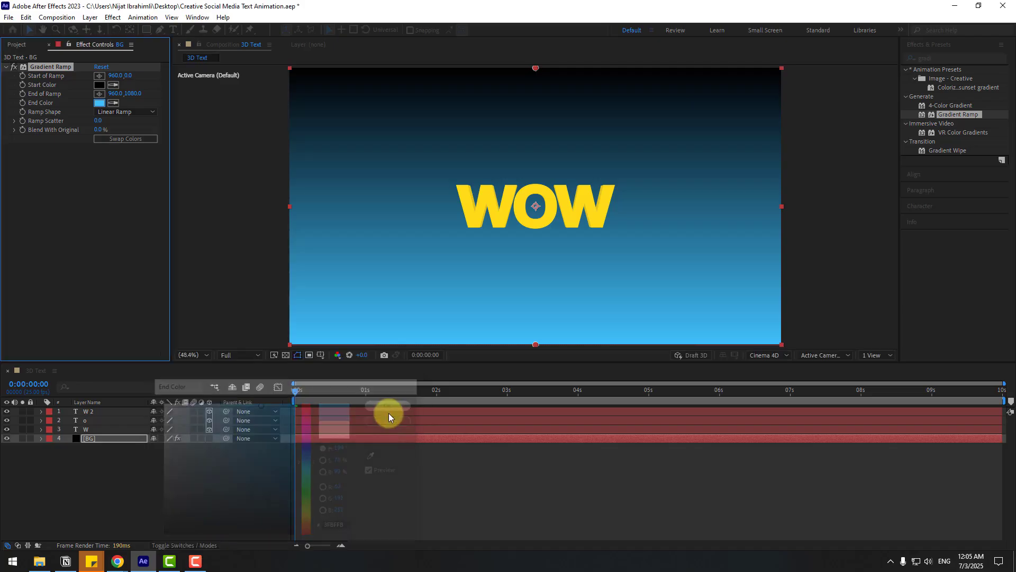
{"action": "left_click", "coordinate": [113, 86]}
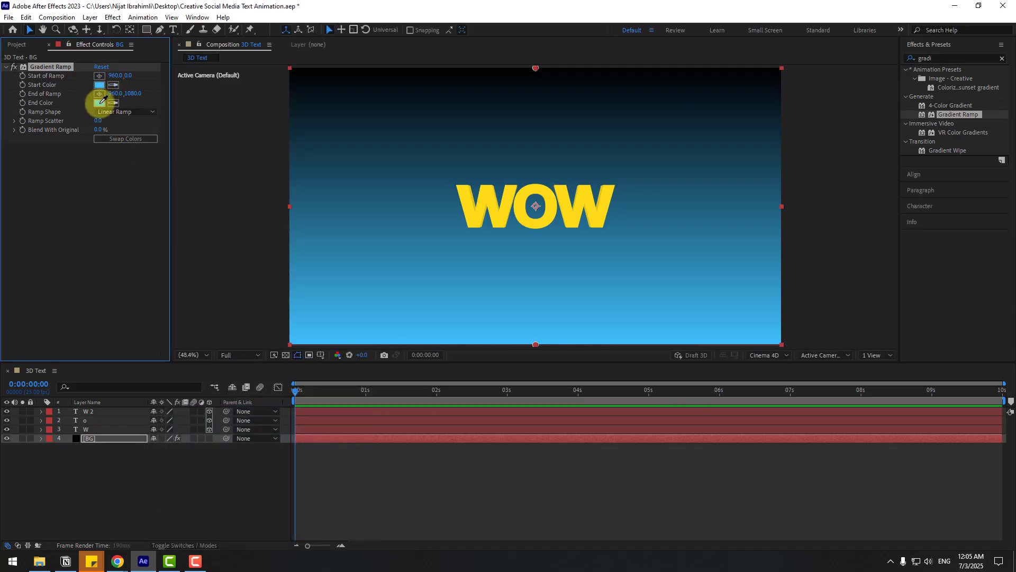
{"action": "left_click", "coordinate": [101, 102]}
{"action": "left_click", "coordinate": [99, 85]}
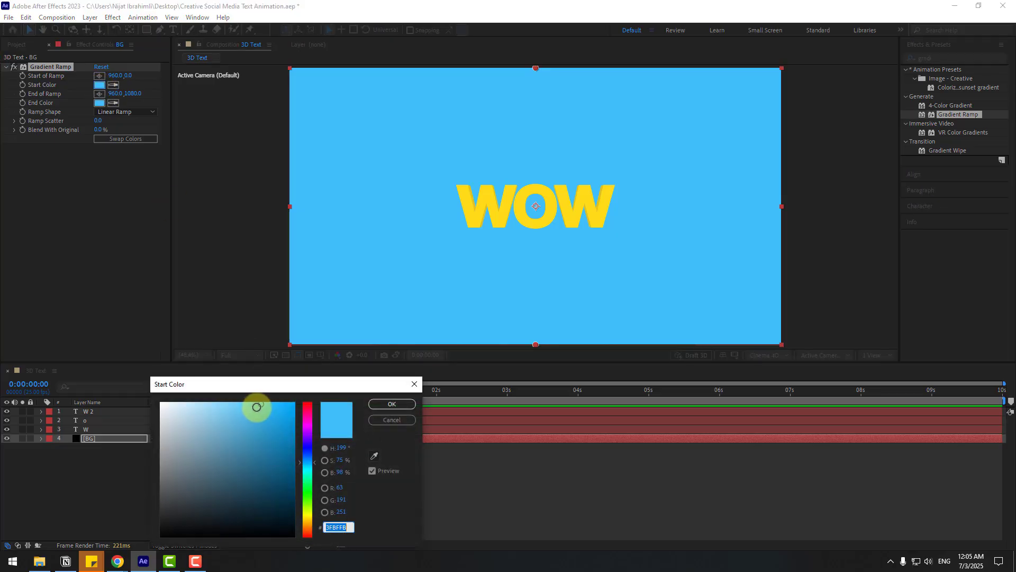
{"action": "left_click_drag", "start_coordinate": [257, 406], "coordinate": [197, 406]}
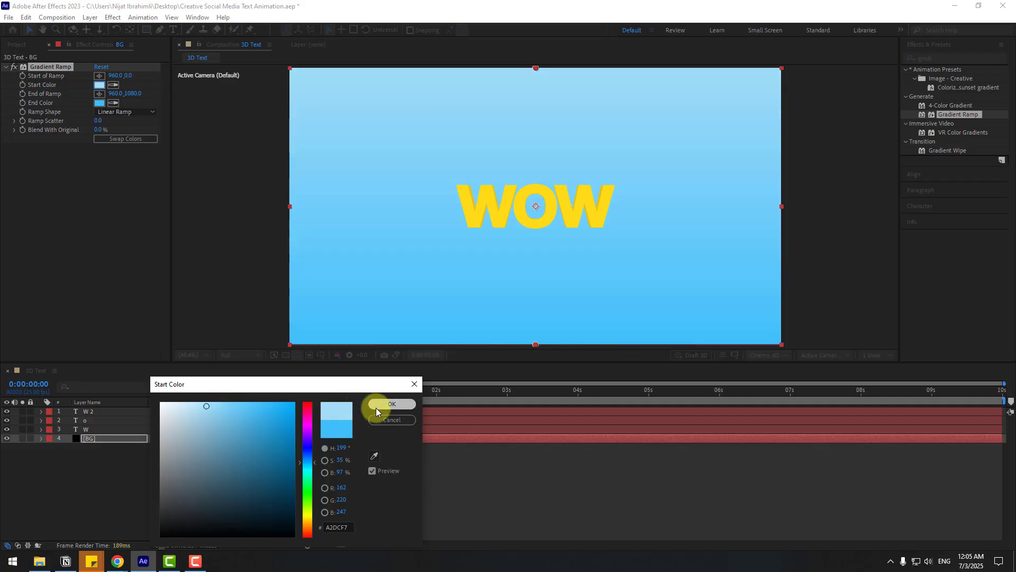
{"action": "left_click", "coordinate": [392, 404]}
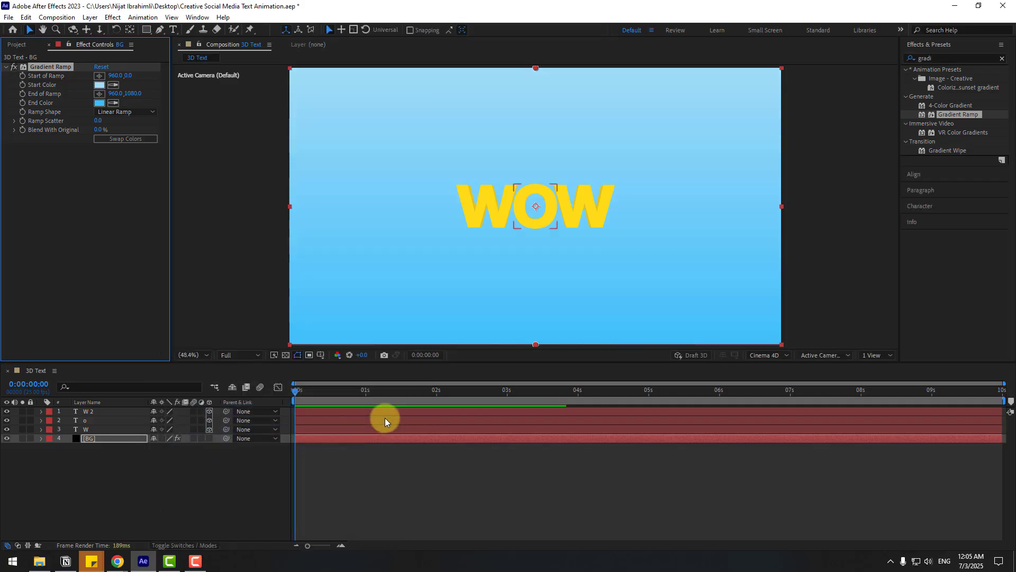
{"action": "left_click", "coordinate": [107, 111]}
{"action": "left_click", "coordinate": [137, 136]}
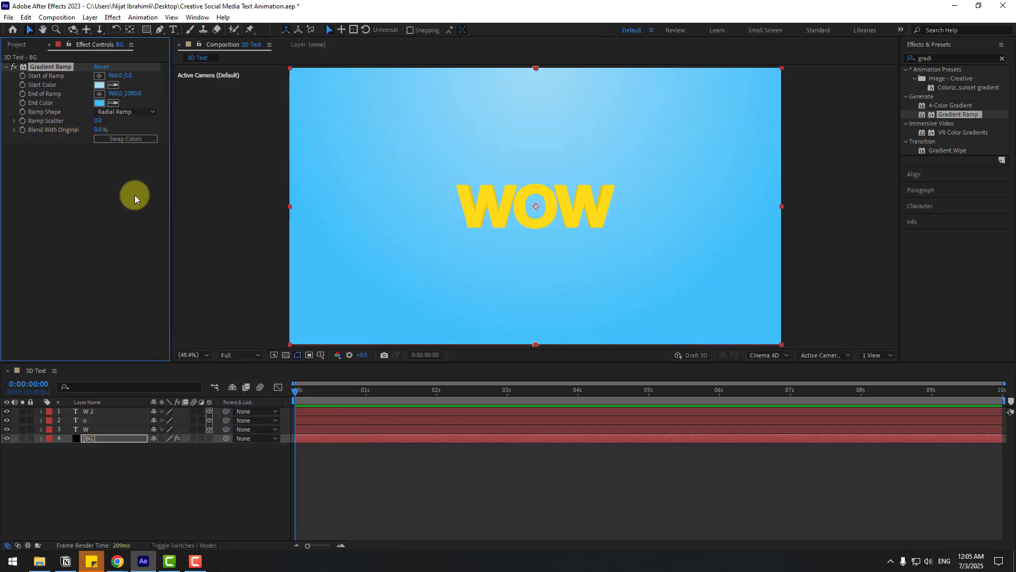
- Move the gradient start to the WOW centre, push its end below the frame, and deepen the end colour to 1AB3FA
{"action": "left_click_drag", "start_coordinate": [536, 69], "coordinate": [527, 212]}
{"action": "left_click_drag", "start_coordinate": [536, 344], "coordinate": [533, 395]}
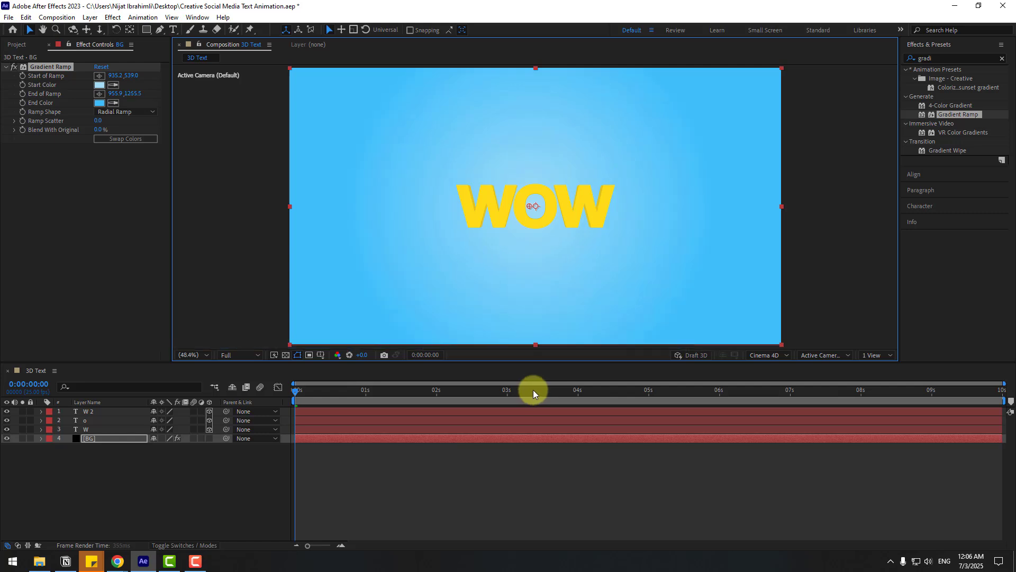
{"action": "left_click", "coordinate": [99, 102]}
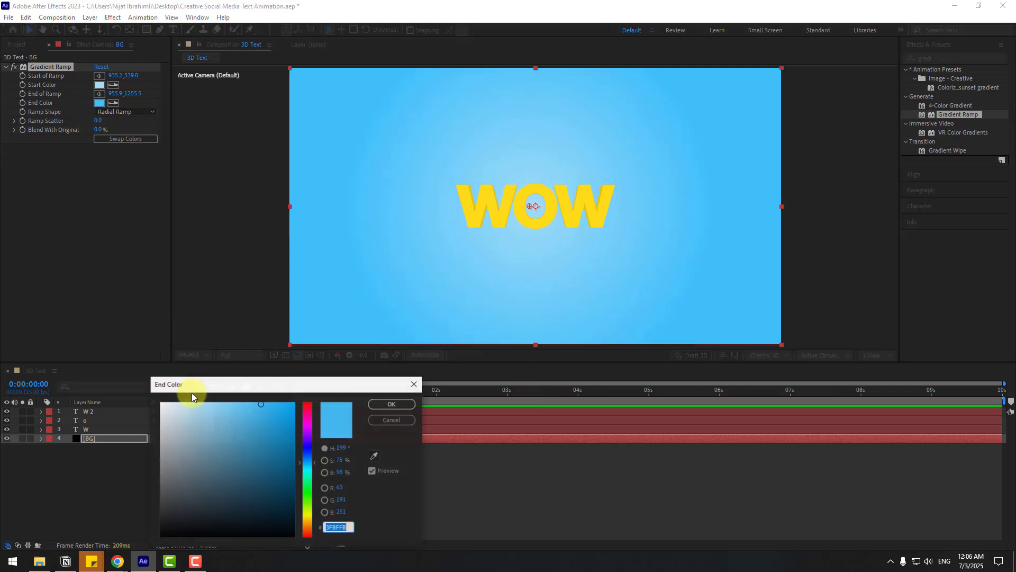
{"action": "left_click_drag", "start_coordinate": [267, 408], "coordinate": [281, 404]}
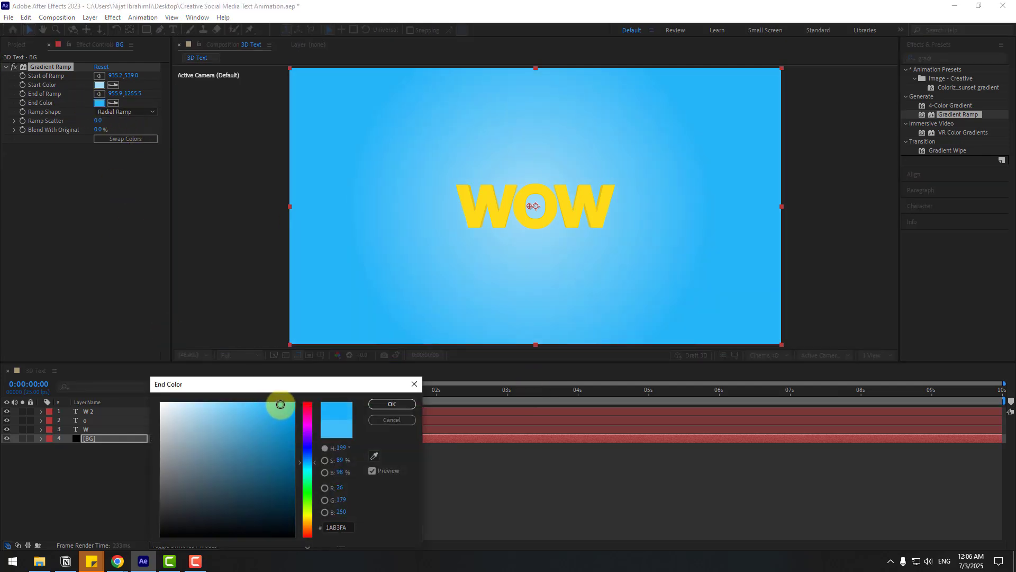
{"action": "left_click", "coordinate": [392, 404]}
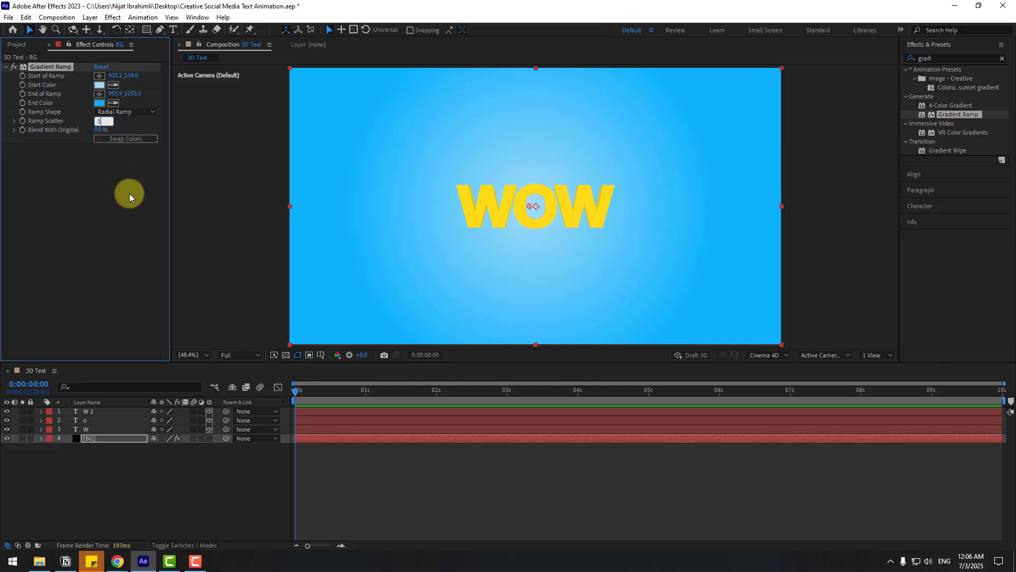
{"action": "left_click", "coordinate": [193, 494]}
- Enlarge all three letter layers to a 634 px font size
{"action": "scroll", "coordinate": [413, 306], "scroll_direction": "up", "scroll_amount": 1}
{"action": "left_click", "coordinate": [87, 429]}
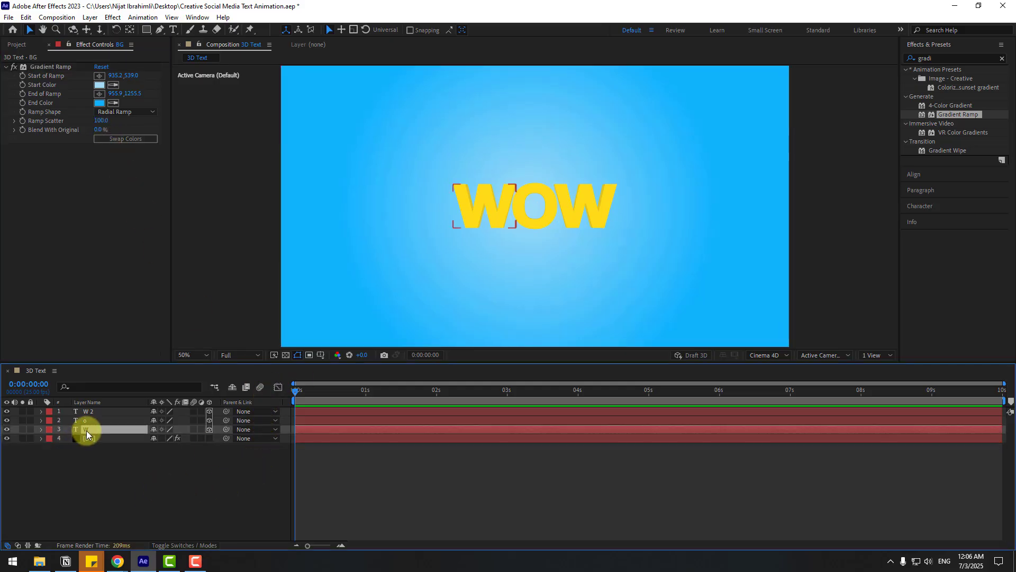
{"action": "left_click", "coordinate": [93, 412], "text": "shift"}
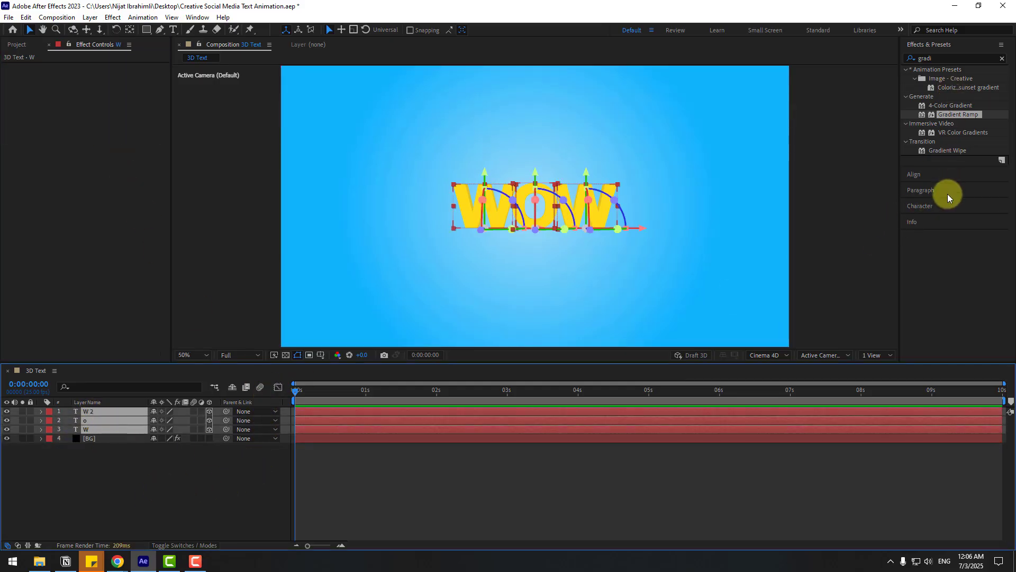
{"action": "left_click", "coordinate": [924, 208]}
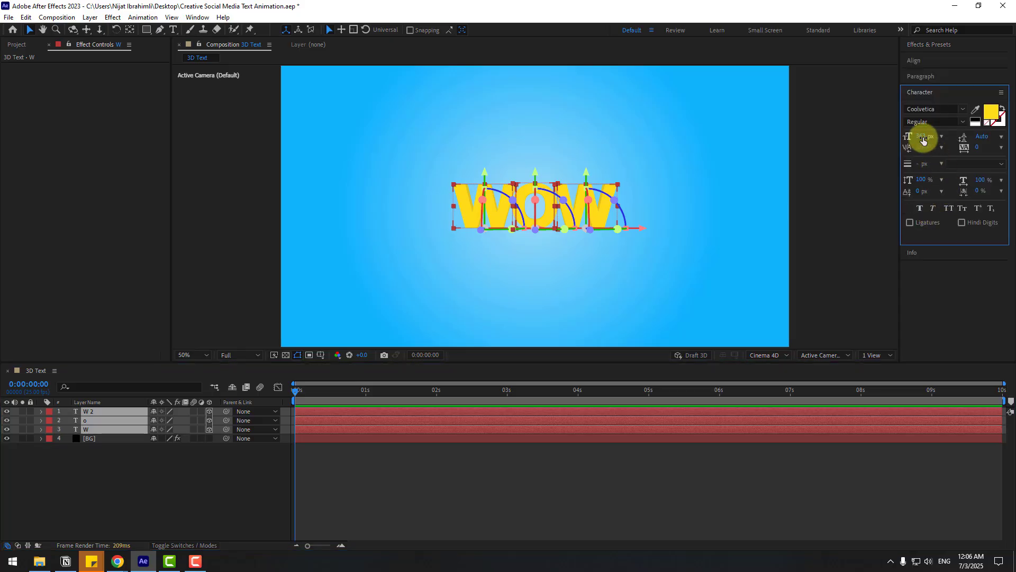
{"action": "left_click_drag", "start_coordinate": [929, 137], "coordinate": [1015, 135]}
- Nudge the two W layers apart and shift all three letters slightly down and right
{"action": "left_click", "coordinate": [80, 430]}
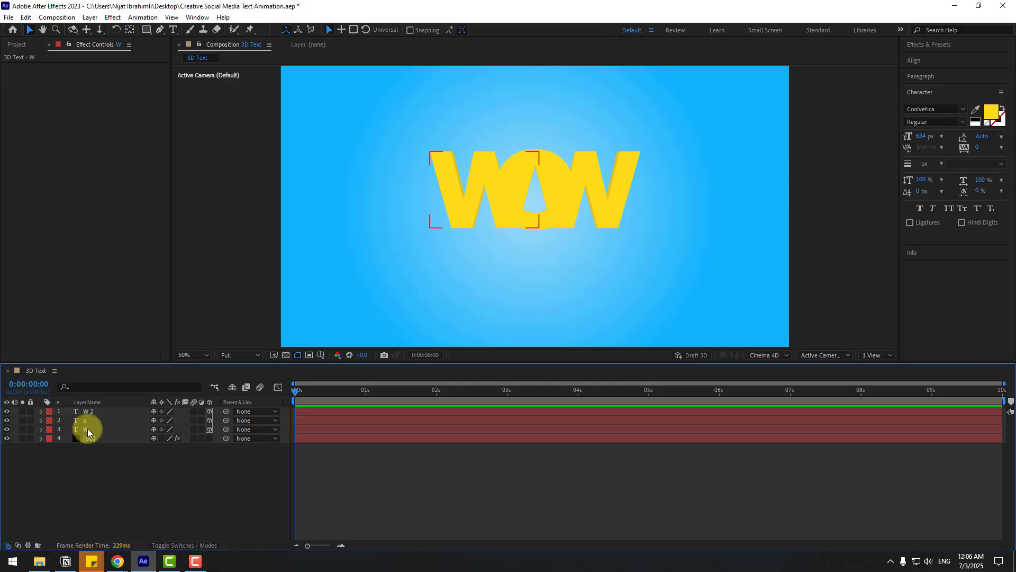
{"action": "key", "text": "Return"}
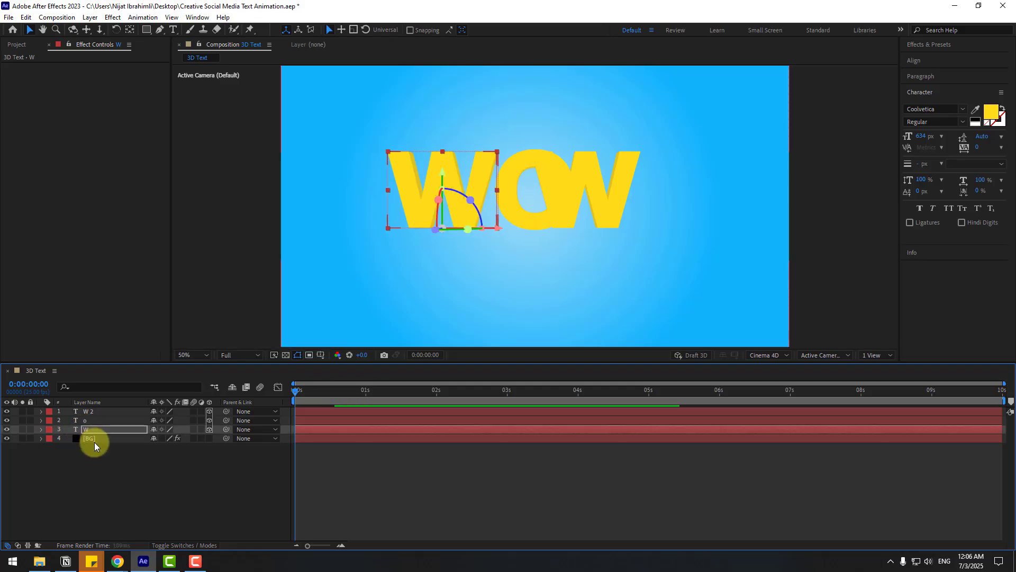
{"action": "left_click", "coordinate": [88, 411]}
{"action": "key", "text": "Return"}
{"action": "key", "text": "shift+Right"}
{"action": "key", "text": "shift+Right"}
{"action": "key", "text": "shift+Right"}
{"action": "key", "text": "shift+Right"}
{"action": "key", "text": "shift+Right"}
{"action": "key", "text": "shift+Right"}
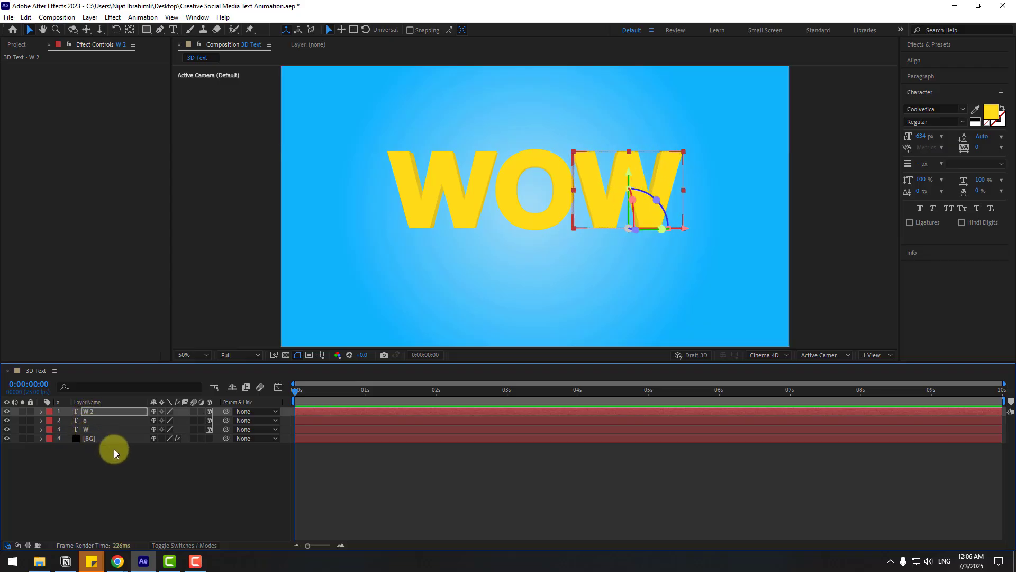
{"action": "left_click", "coordinate": [110, 457]}
{"action": "left_click", "coordinate": [87, 429]}
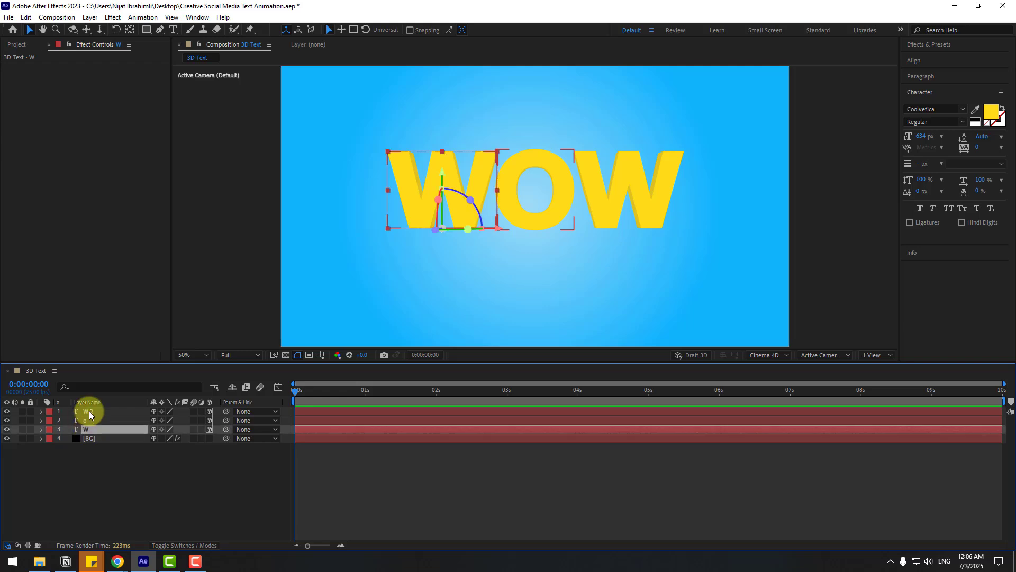
{"action": "left_click", "coordinate": [138, 411], "text": "shift"}
{"action": "left_click_drag", "start_coordinate": [515, 177], "coordinate": [518, 183]}
- Show the Title/Action Safe guides and fine-tune the letters' position within them
{"action": "left_click", "coordinate": [321, 355]}
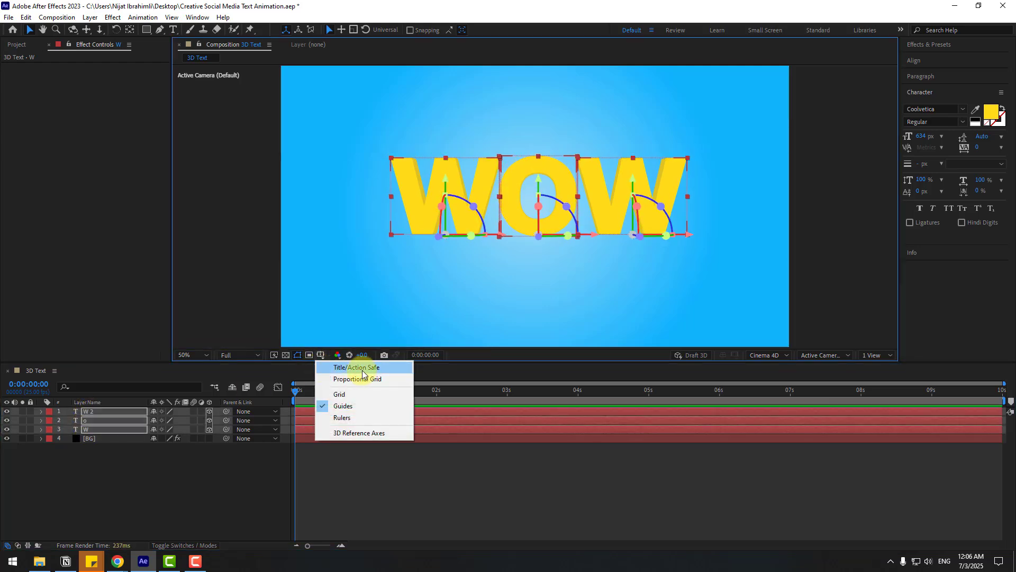
{"action": "left_click", "coordinate": [363, 370]}
{"action": "left_click_drag", "start_coordinate": [510, 210], "coordinate": [505, 216]}
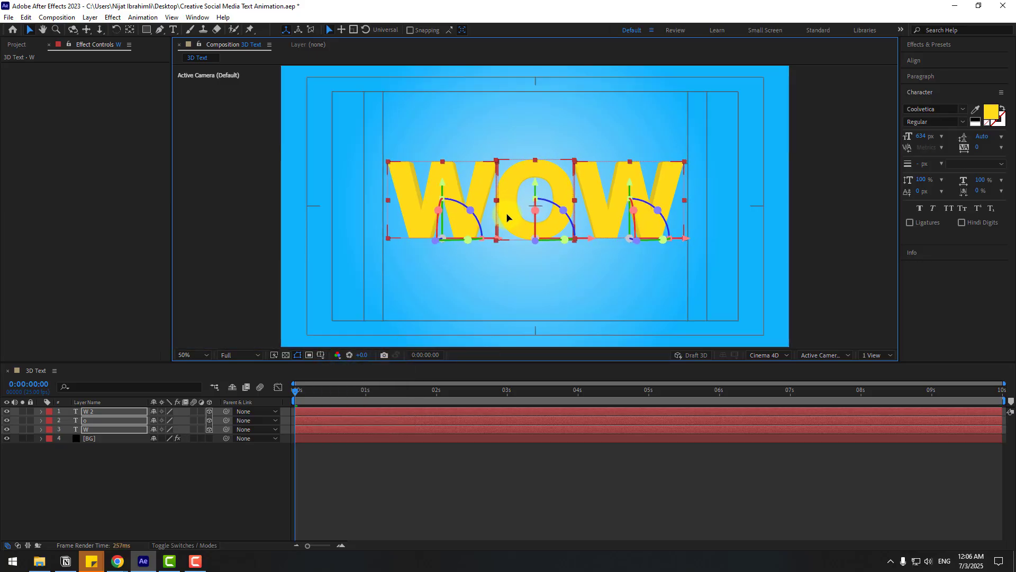
{"action": "left_click", "coordinate": [150, 466]}
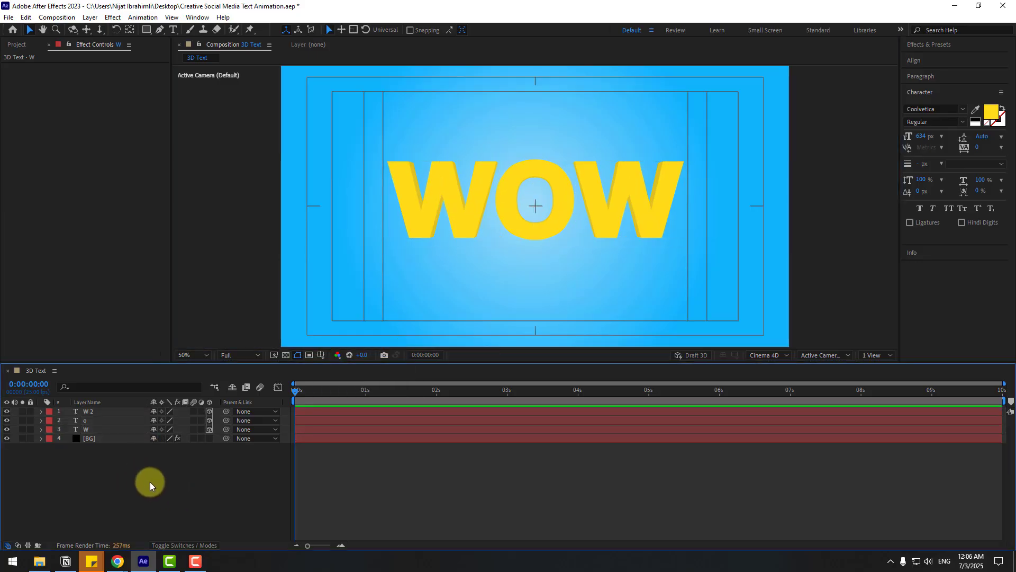
{"action": "left_click", "coordinate": [86, 431]}
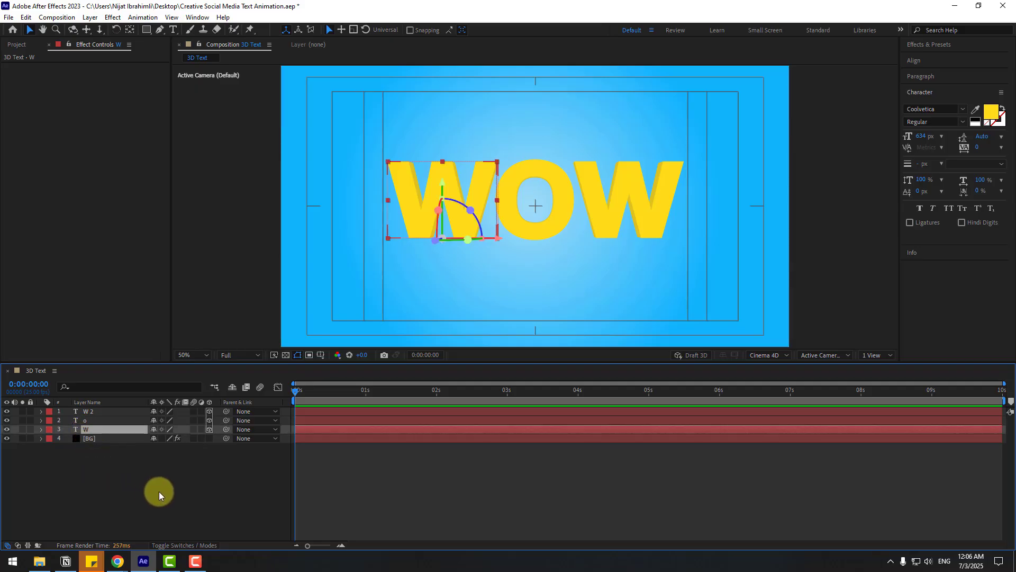
- Keyframe the W's Position at 0, 10f, 20f, 1:05 and 1:15 so it bounces up from below the frame
{"action": "key", "text": "p"}
{"action": "left_click_drag", "start_coordinate": [174, 439], "coordinate": [644, 384]}
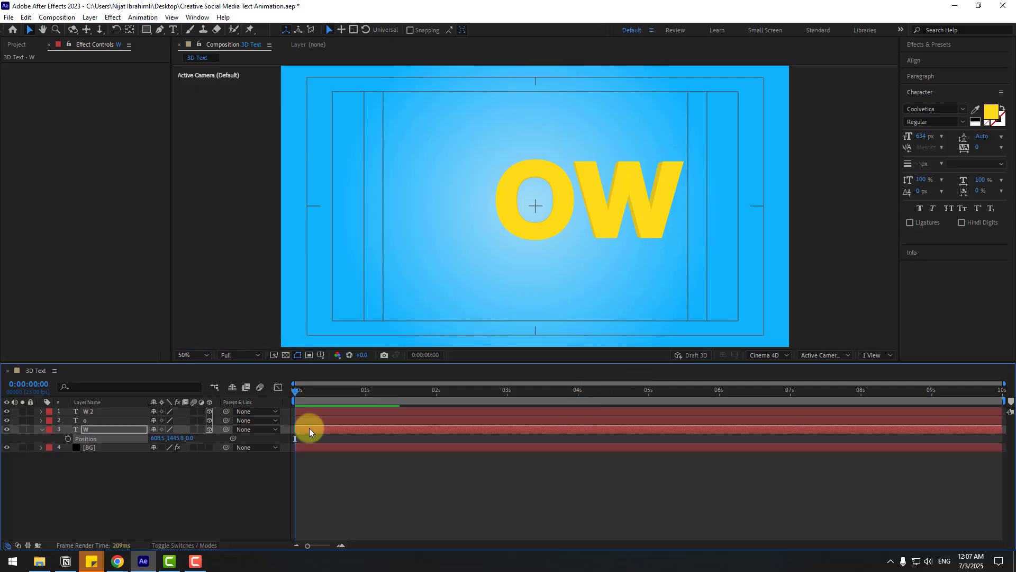
{"action": "left_click", "coordinate": [67, 438]}
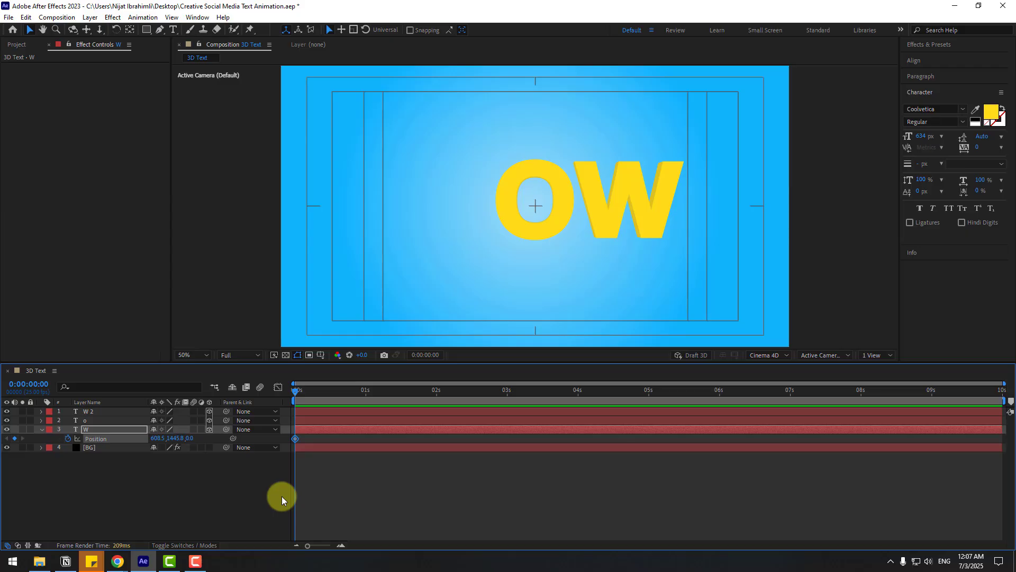
{"action": "key", "text": "shift+Page_Down"}
{"action": "left_click_drag", "start_coordinate": [175, 438], "coordinate": [103, 394]}
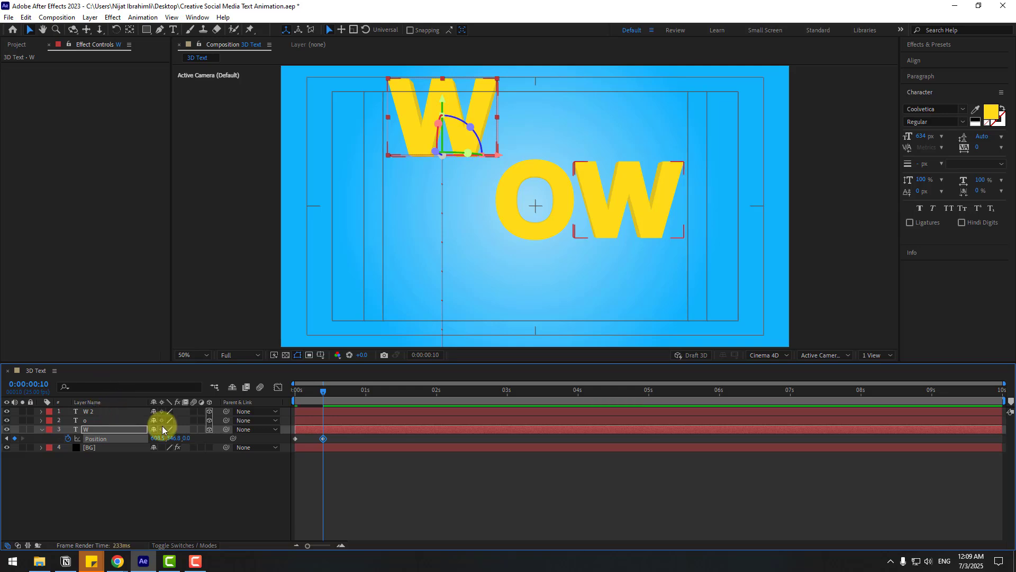
{"action": "key", "text": "shift+Page_Down"}
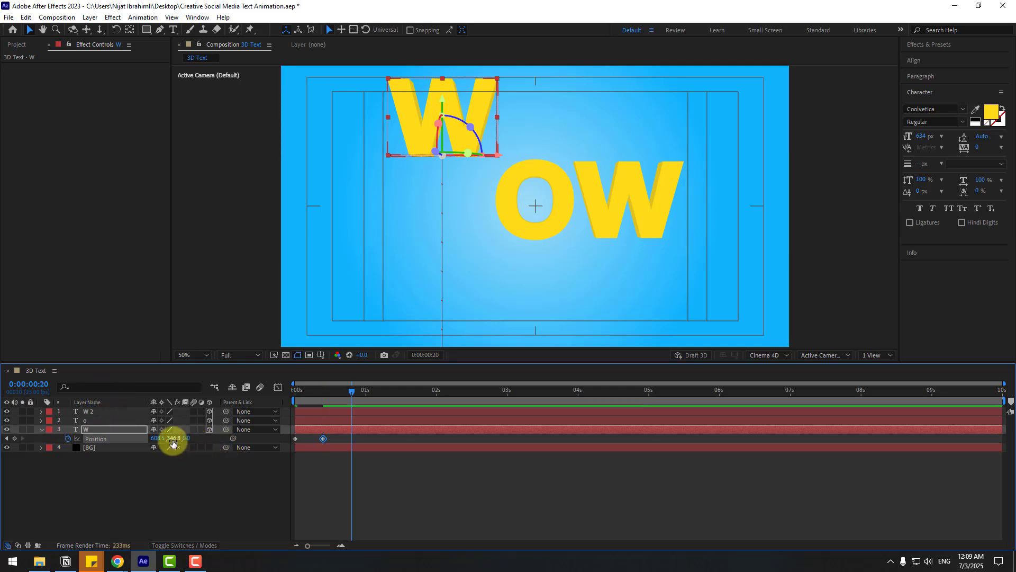
{"action": "left_click_drag", "start_coordinate": [173, 443], "coordinate": [384, 430]}
{"action": "key", "text": "shift+Page_Down"}
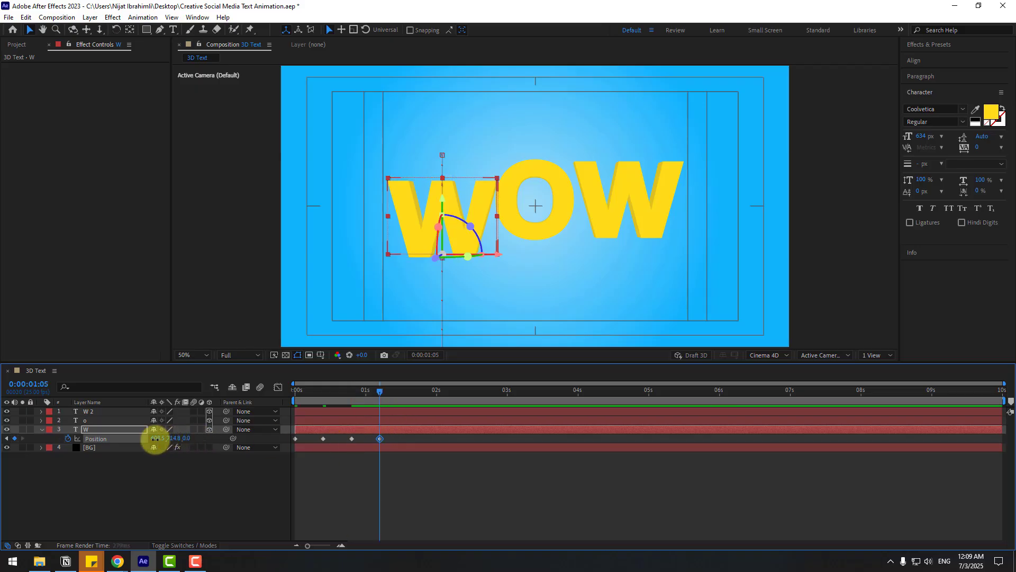
{"action": "left_click_drag", "start_coordinate": [155, 438], "coordinate": [177, 442]}
{"action": "key", "text": "shift+Page_Down"}
{"action": "left_click", "coordinate": [408, 438]}
- Easy Ease the five Position keyframes, set preview to Quarter, end the work area at 2 s, and preview
{"action": "left_click_drag", "start_coordinate": [414, 441], "coordinate": [279, 448]}
{"action": "right_click", "coordinate": [295, 439]}
{"action": "mouse_move", "coordinate": [299, 436]}
{"action": "left_click", "coordinate": [471, 466]}
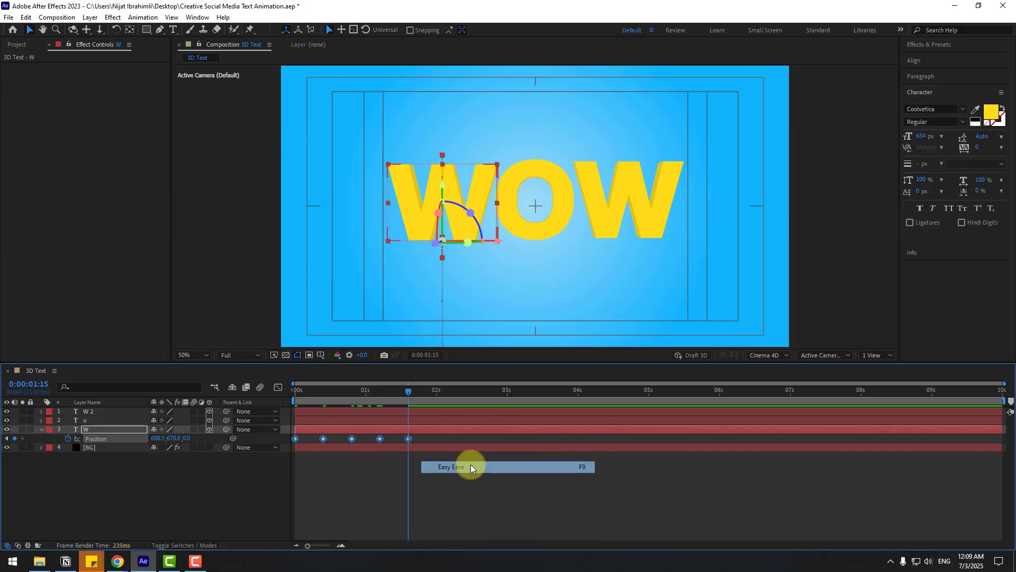
{"action": "left_click", "coordinate": [250, 353]}
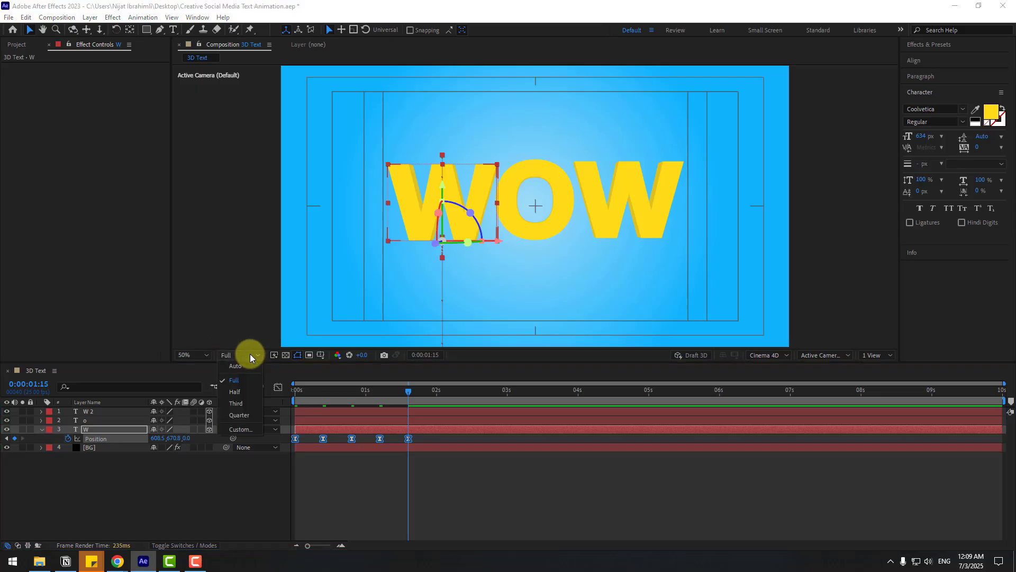
{"action": "left_click", "coordinate": [236, 415]}
{"action": "left_click_drag", "start_coordinate": [429, 396], "coordinate": [436, 396]}
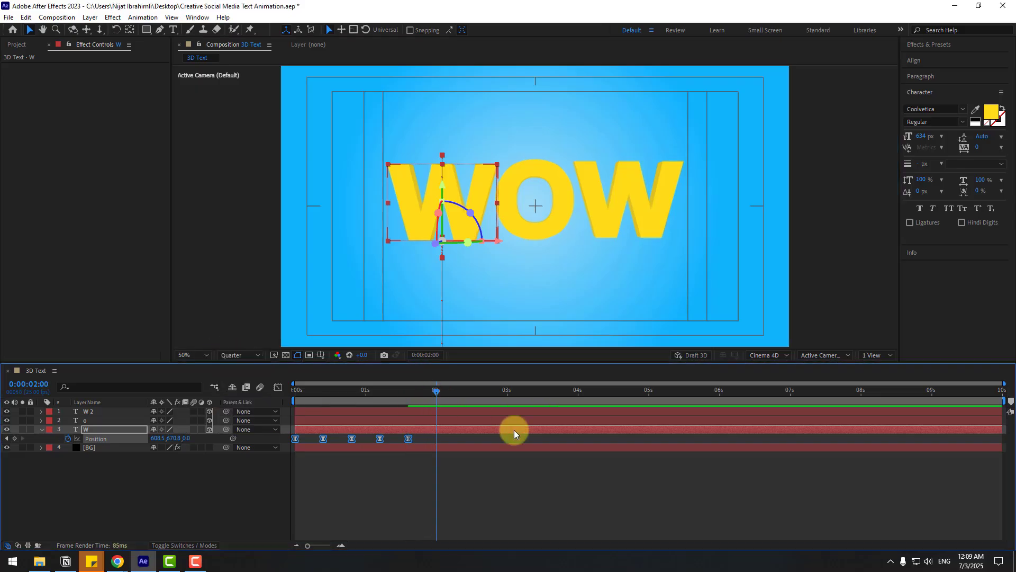
{"action": "key", "text": "n"}
{"action": "key", "text": "space"}
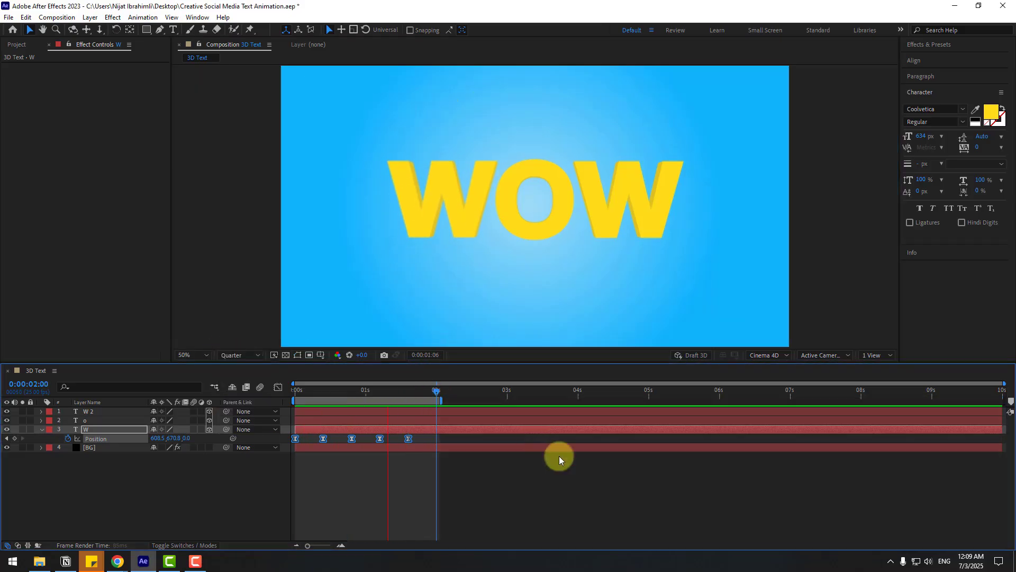
{"action": "left_click", "coordinate": [394, 479]}
- Return to the start on the W layer and reveal its rotation properties
{"action": "left_click", "coordinate": [88, 433]}
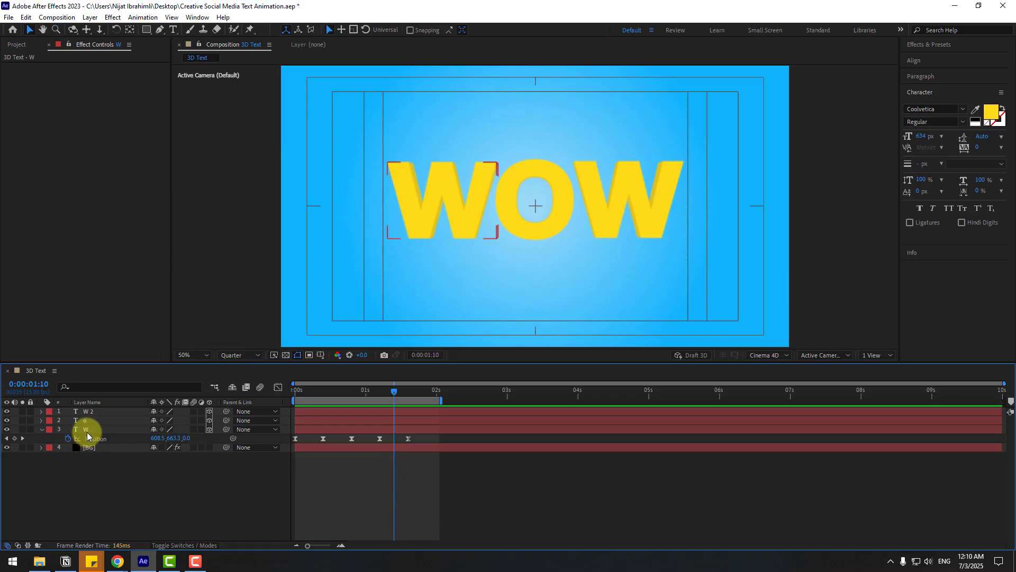
{"action": "left_click_drag", "start_coordinate": [395, 390], "coordinate": [292, 396]}
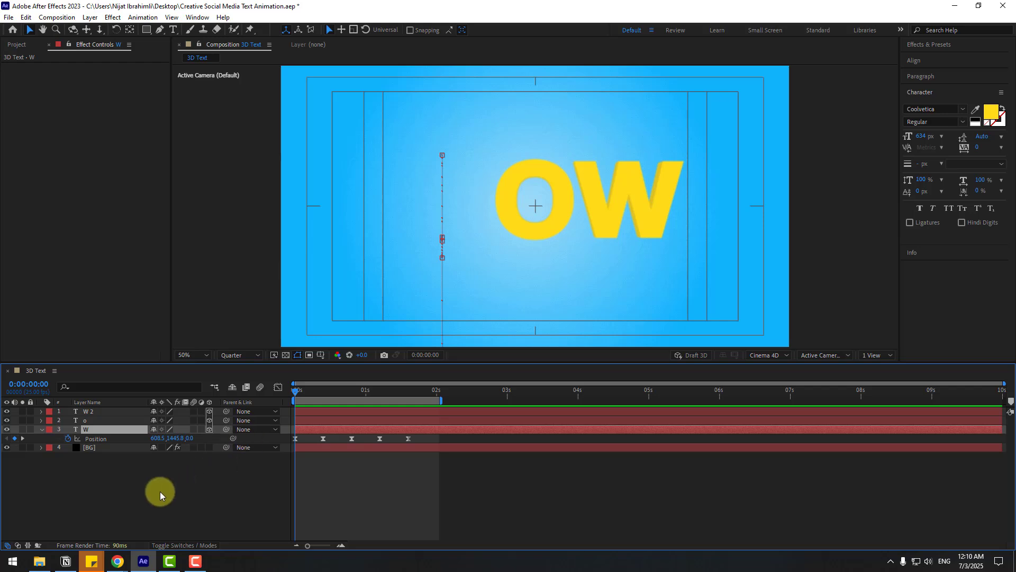
{"action": "key", "text": "shift+r"}
{"action": "key", "text": "comma"}
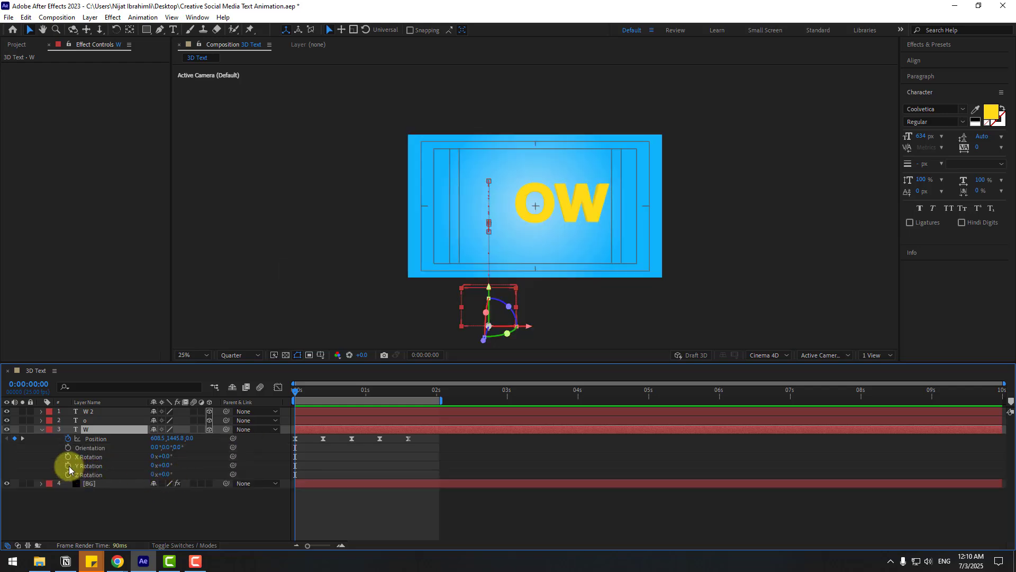
- Keyframe the W's Y Rotation at -100° at 0, 0° at 10f and -25° at 20f
{"action": "left_click", "coordinate": [68, 466]}
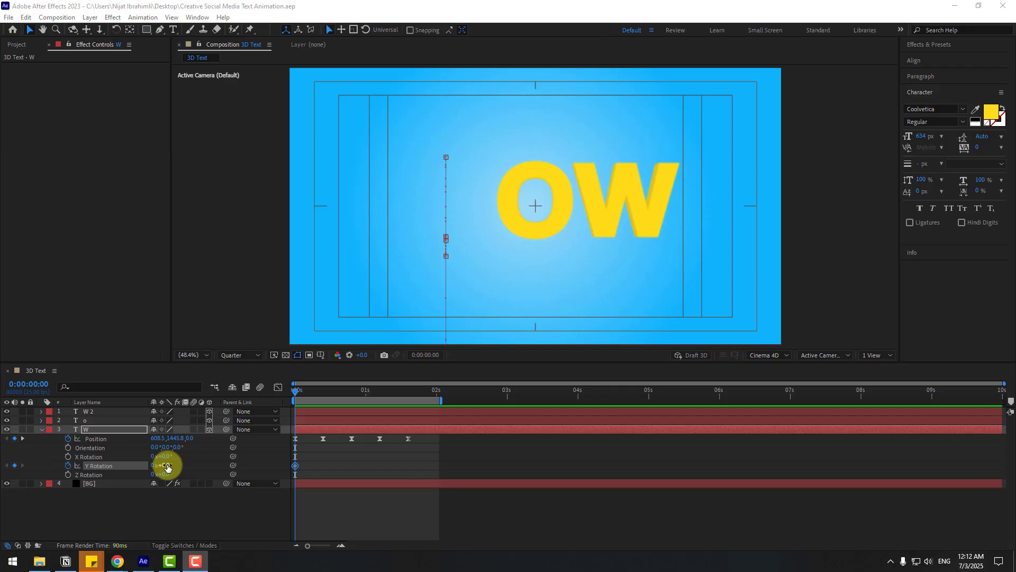
{"action": "left_click", "coordinate": [167, 466]}
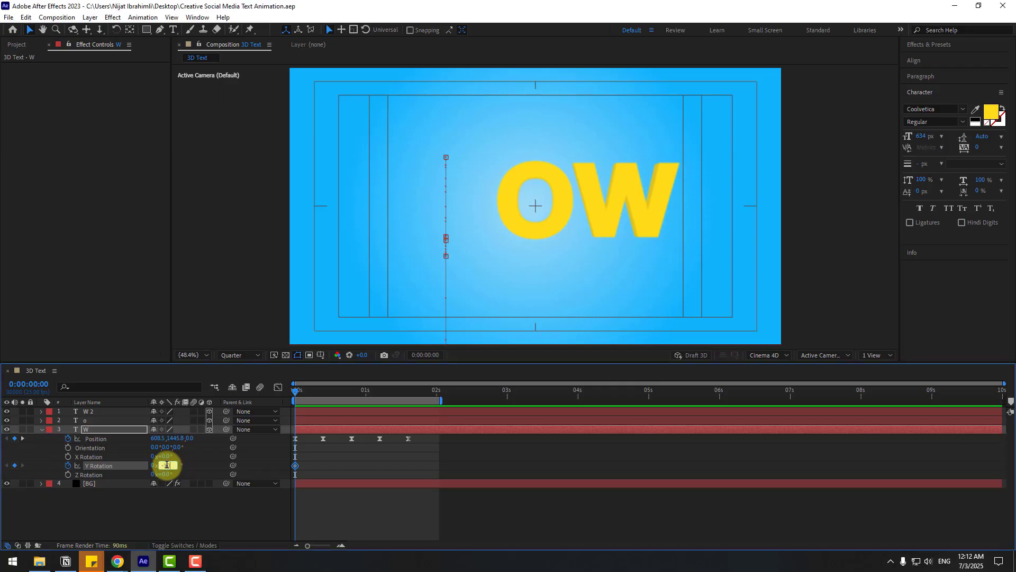
{"action": "type", "text": "-100"}
{"action": "left_click", "coordinate": [334, 509]}
{"action": "key", "text": "k"}
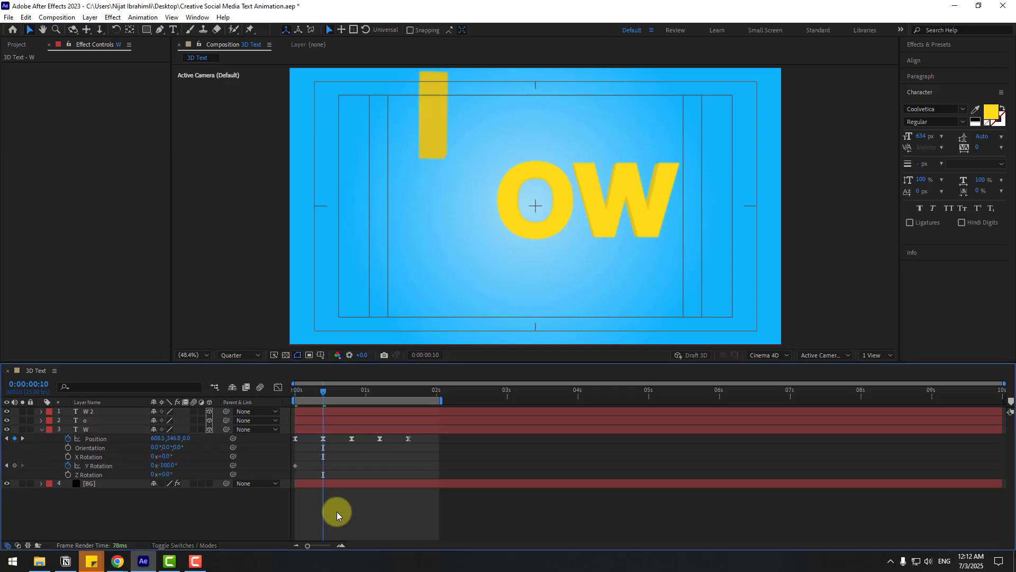
{"action": "type", "text": "0"}
{"action": "key", "text": "Return"}
{"action": "key", "text": "k"}
{"action": "left_click", "coordinate": [168, 465]}
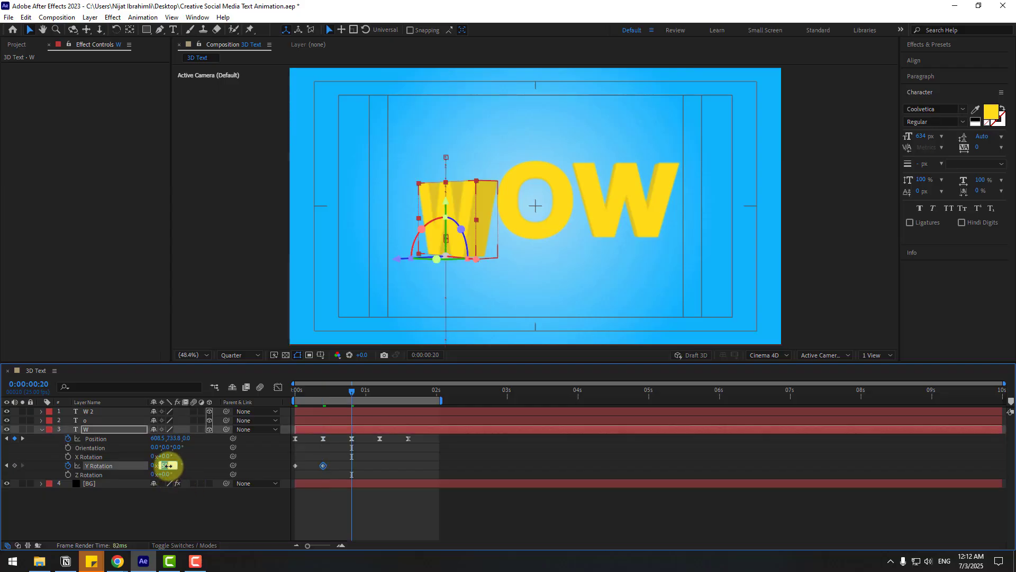
{"action": "type", "text": "-25"}
{"action": "key", "text": "Return"}
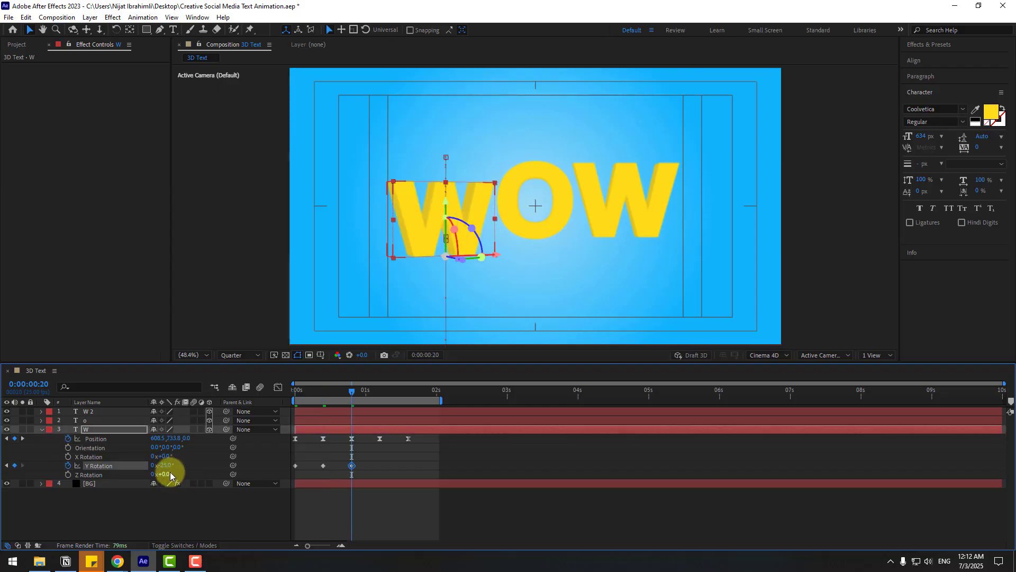
- Add Y Rotation keyframes of 10° at 1:05, -5° at 1:15, 2.5° at 2:00 and 0° at 2:10
{"action": "key", "text": "k"}
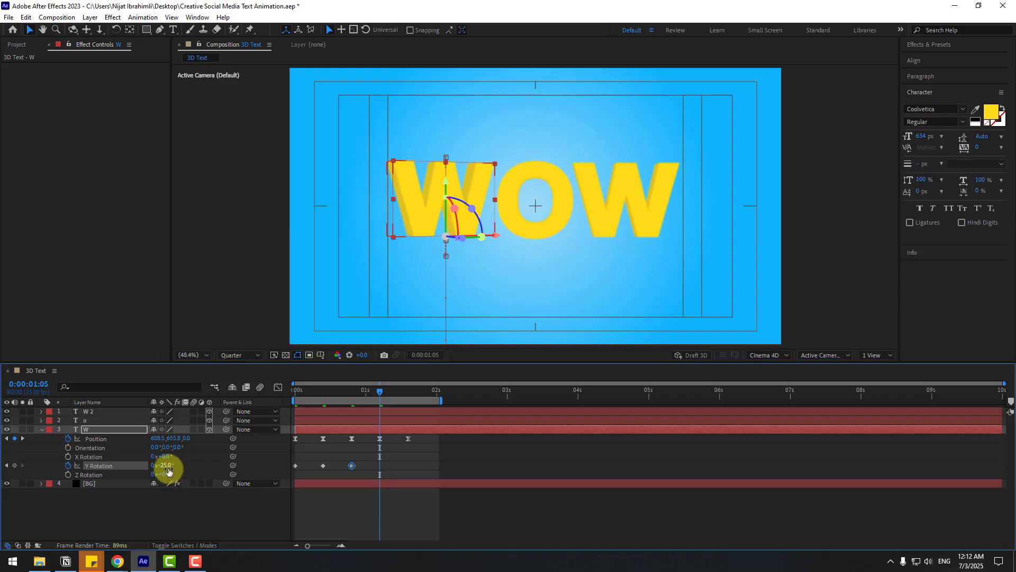
{"action": "left_click", "coordinate": [167, 465]}
{"action": "type", "text": "10"}
{"action": "key", "text": "Return"}
{"action": "key", "text": "k"}
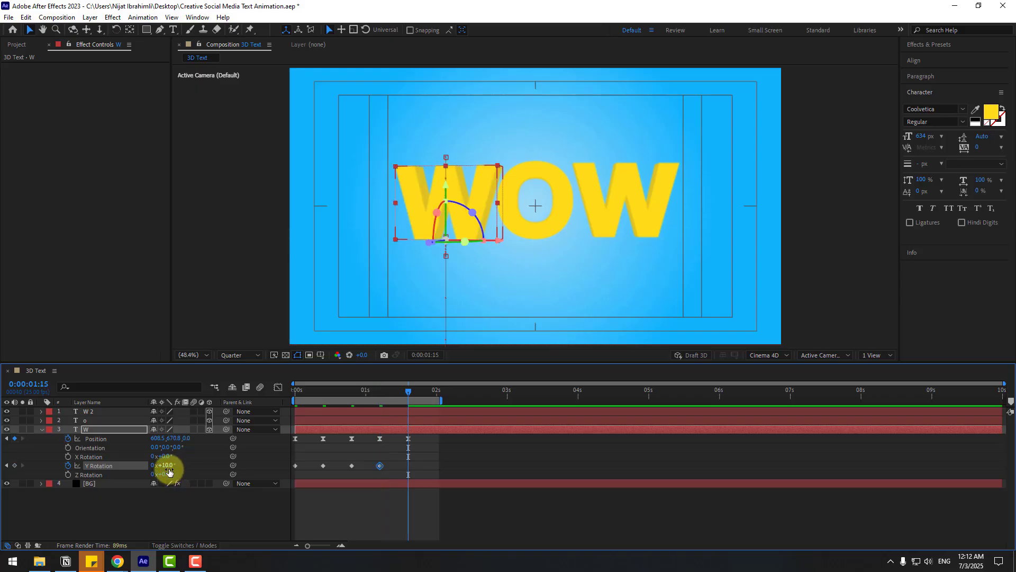
{"action": "key", "text": "Return"}
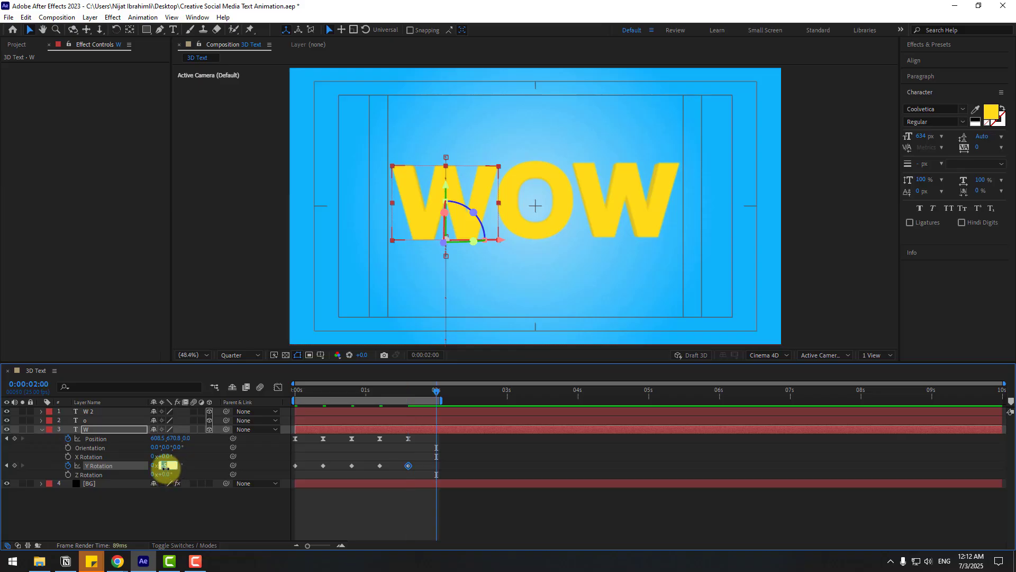
{"action": "left_click", "coordinate": [165, 465]}
{"action": "type", "text": "2.5"}
{"action": "key", "text": "Return"}
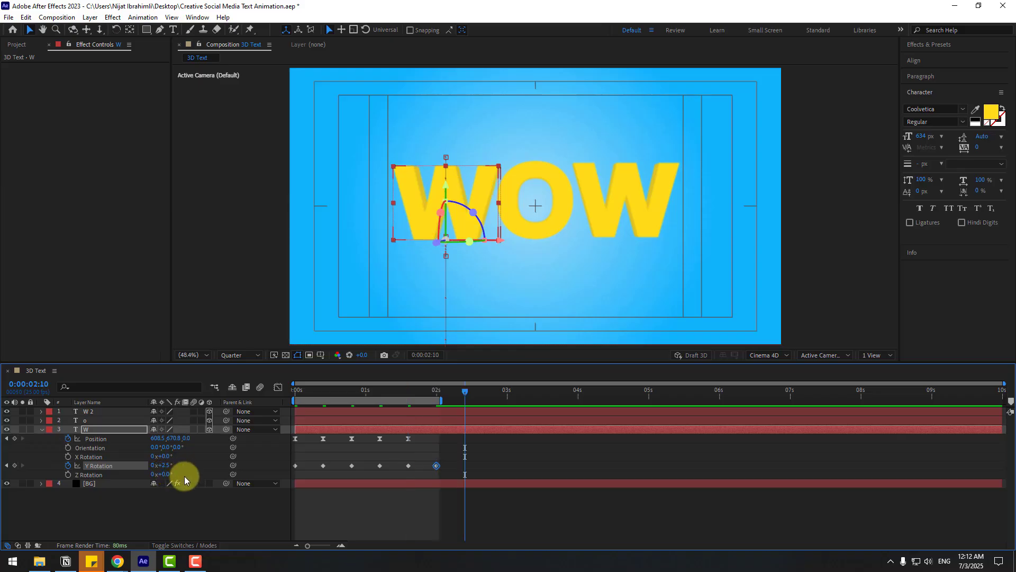
{"action": "left_click", "coordinate": [166, 466]}
{"action": "type", "text": "0"}
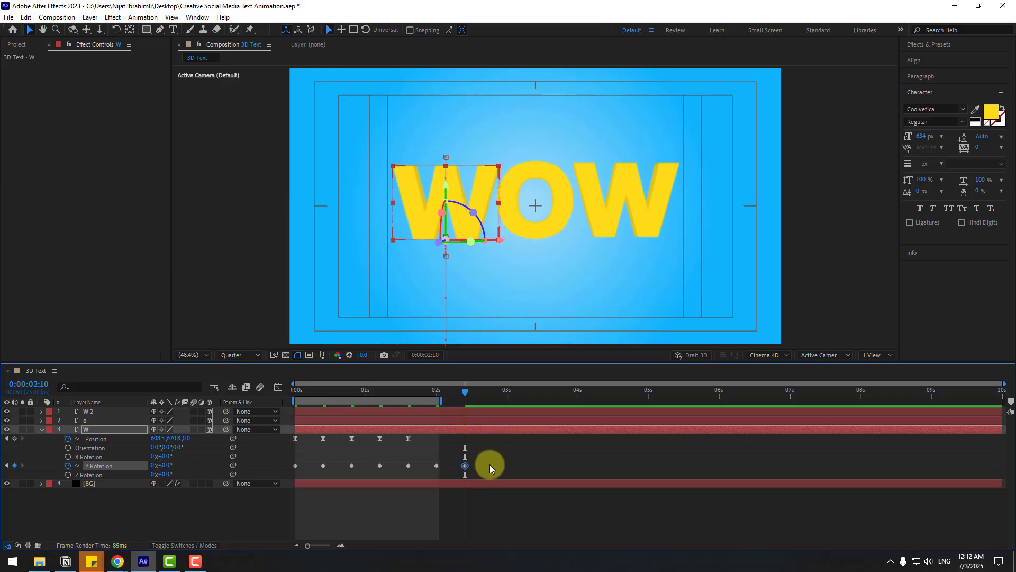
{"action": "left_click_drag", "start_coordinate": [479, 449], "coordinate": [276, 482]}
- Easy Ease the Y Rotation keyframes and tighten their timing so the swing ends before 2 seconds
{"action": "right_click", "coordinate": [291, 465]}
{"action": "mouse_move", "coordinate": [365, 458]}
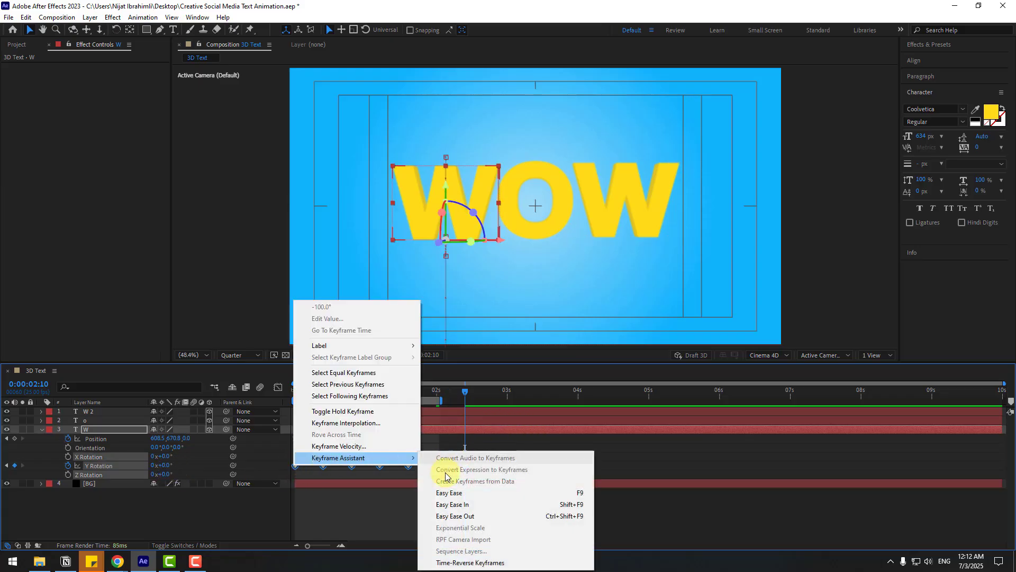
{"action": "left_click", "coordinate": [449, 493]}
{"action": "left_click_drag", "start_coordinate": [488, 461], "coordinate": [292, 465]}
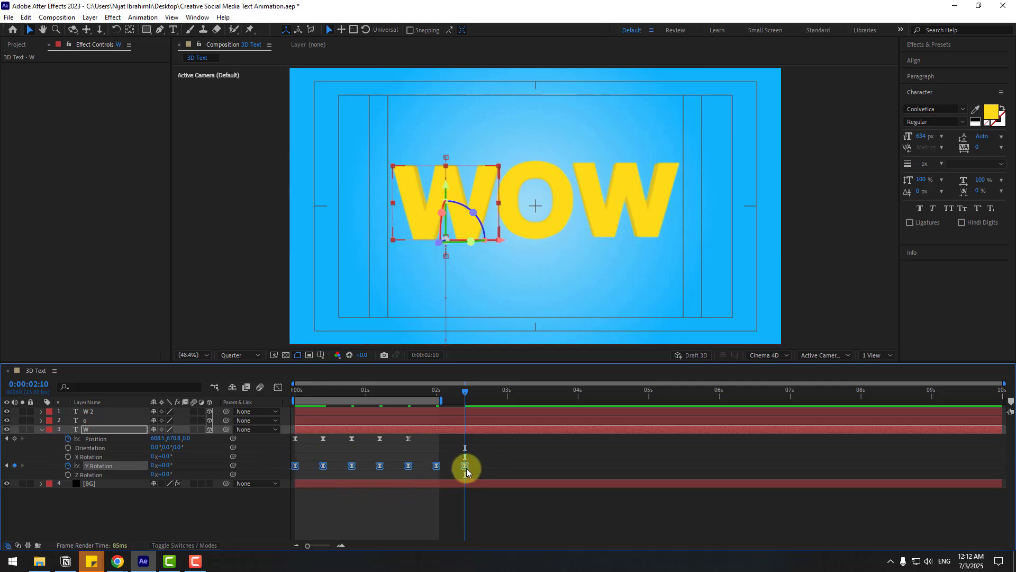
{"action": "left_click_drag", "start_coordinate": [467, 469], "coordinate": [435, 464]}
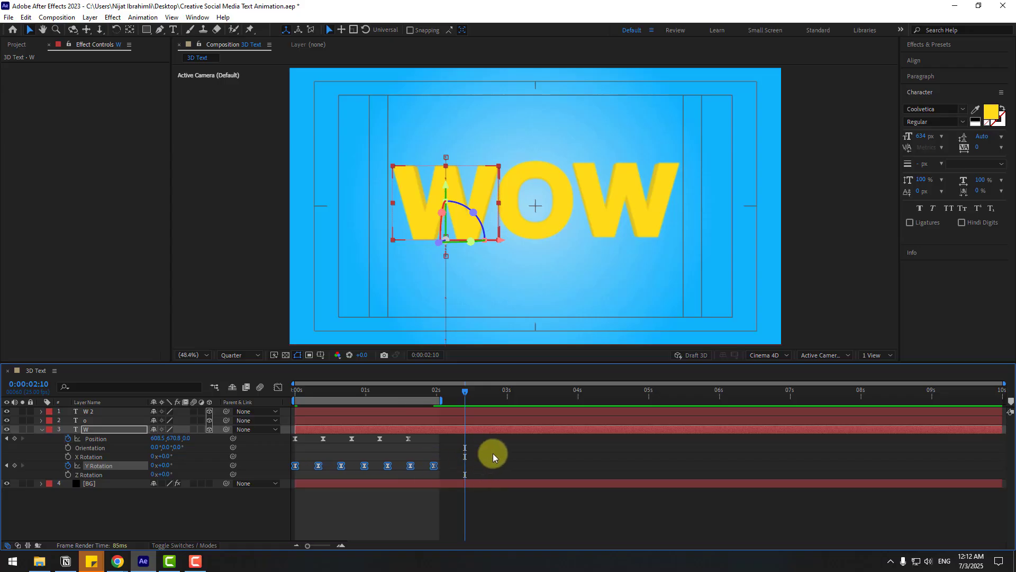
- Preview the rise-and-twist animation, then return to frame 0 and select all the W's keyframes
{"action": "key", "text": "space"}
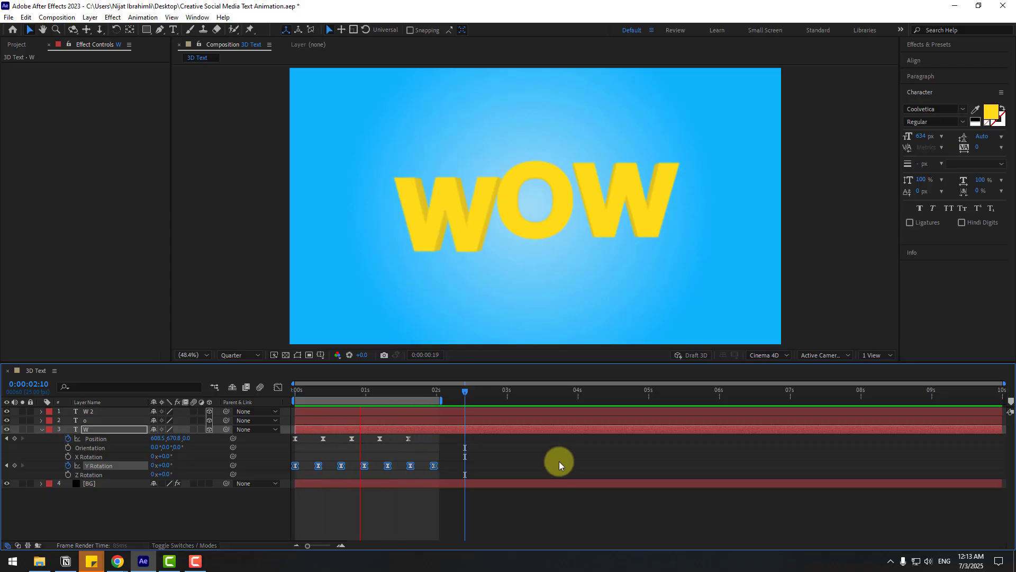
{"action": "left_click", "coordinate": [422, 392]}
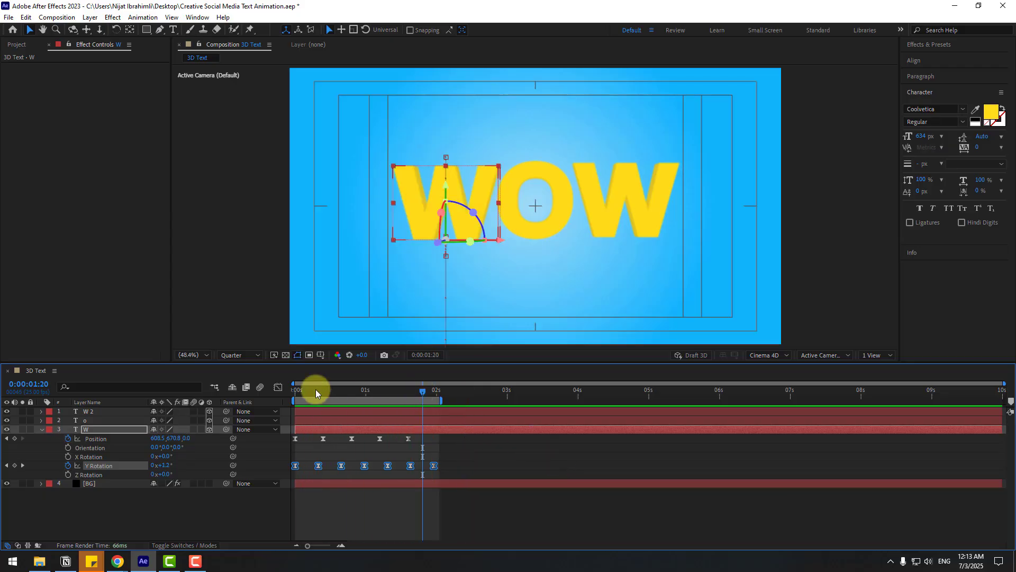
{"action": "left_click", "coordinate": [316, 392]}
{"action": "key", "text": "Home"}
{"action": "left_click_drag", "start_coordinate": [456, 435], "coordinate": [284, 476]}
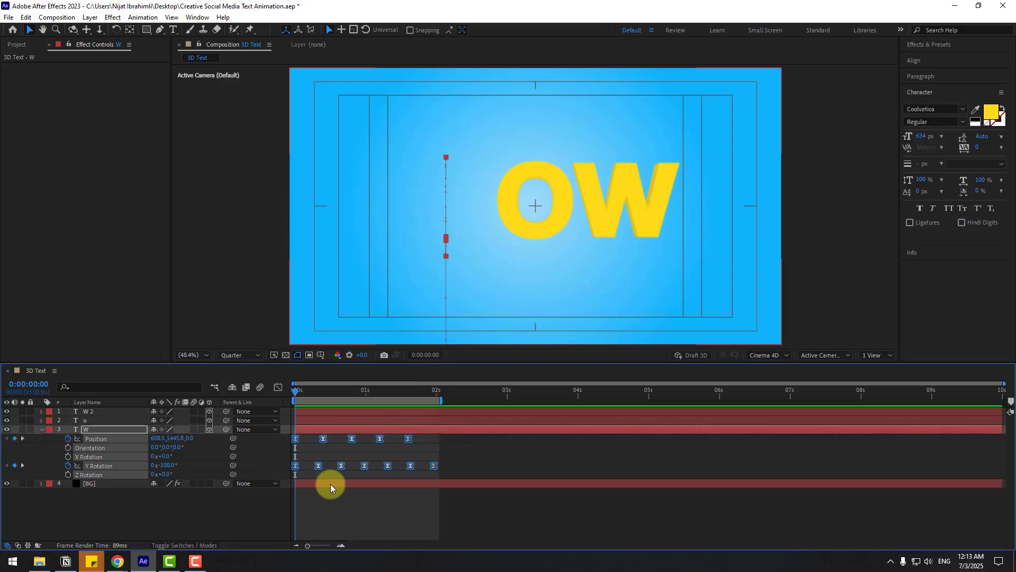
- Paste the W's keyframes onto the o layer and offset its Position X to 966.5 at the landing frame
{"action": "left_click", "coordinate": [42, 428]}
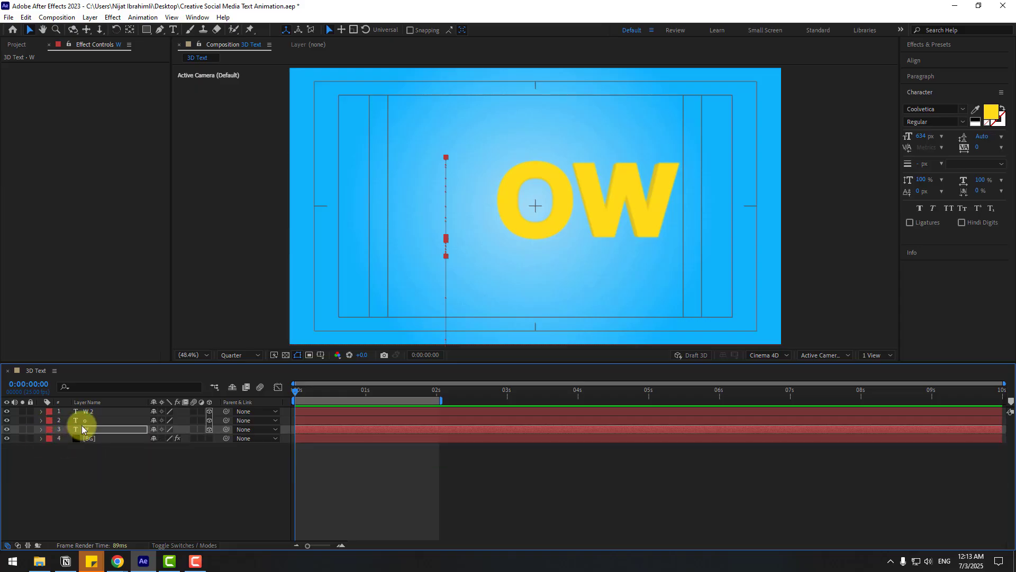
{"action": "left_click", "coordinate": [87, 421]}
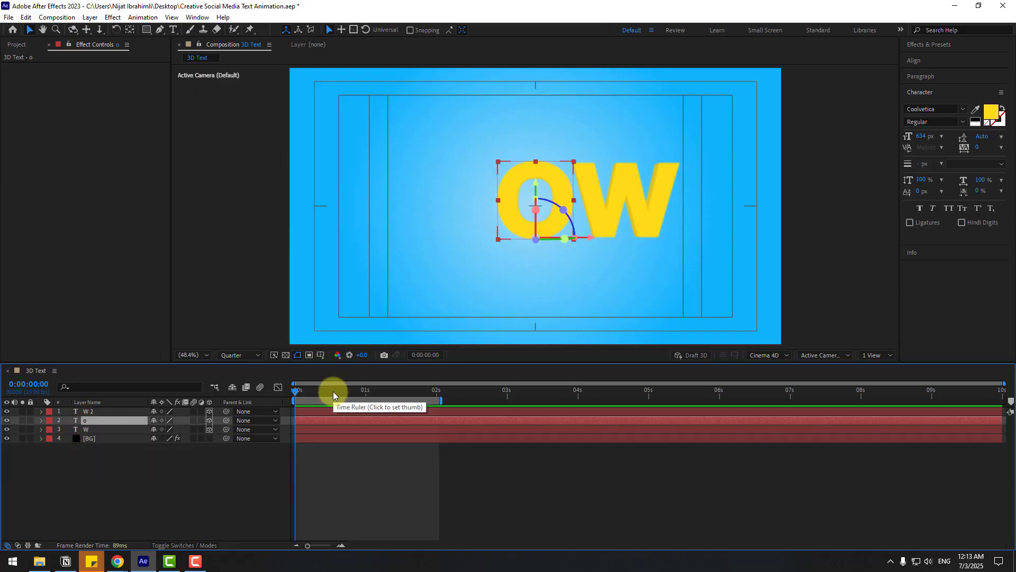
{"action": "key", "text": "ctrl+v"}
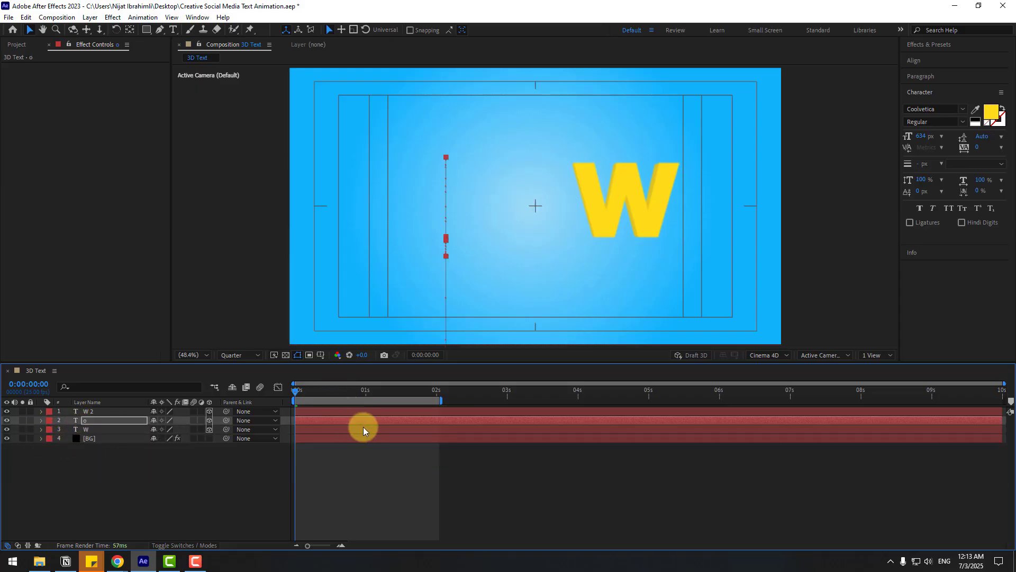
{"action": "key", "text": "u"}
{"action": "left_click_drag", "start_coordinate": [418, 428], "coordinate": [281, 436]}
{"action": "left_click_drag", "start_coordinate": [305, 394], "coordinate": [408, 392]}
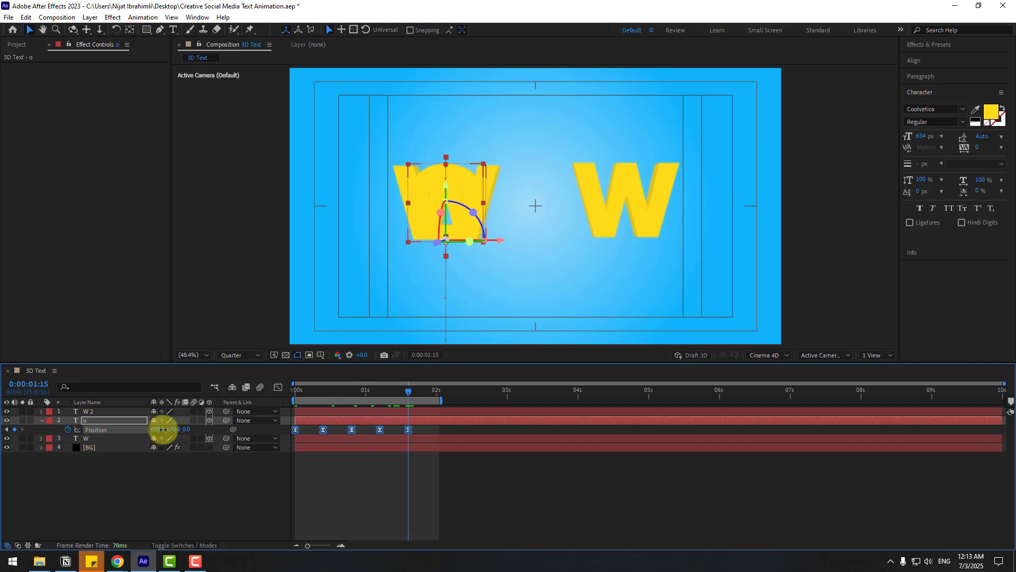
{"action": "left_click_drag", "start_coordinate": [162, 429], "coordinate": [344, 427]}
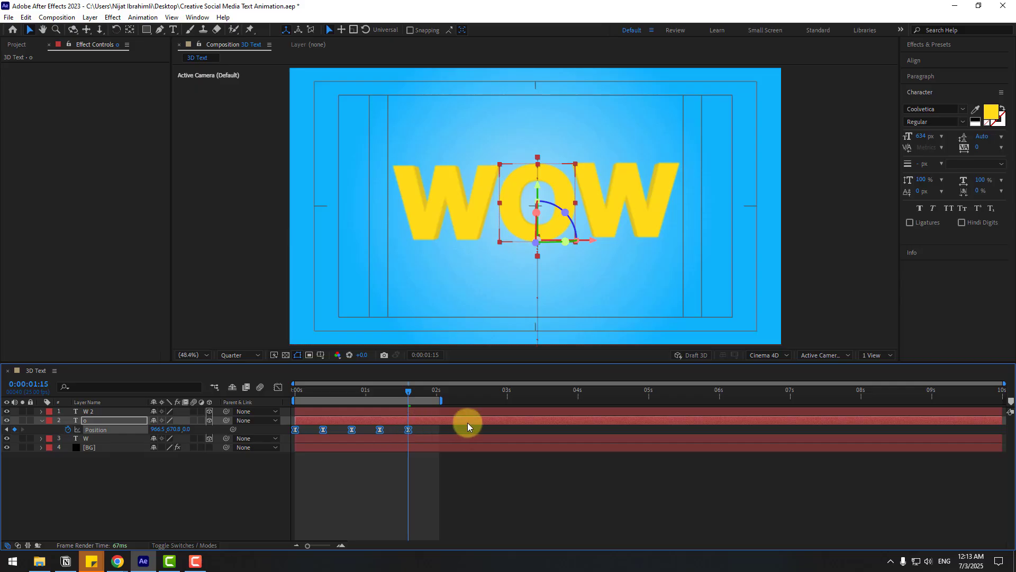
{"action": "left_click", "coordinate": [500, 491]}
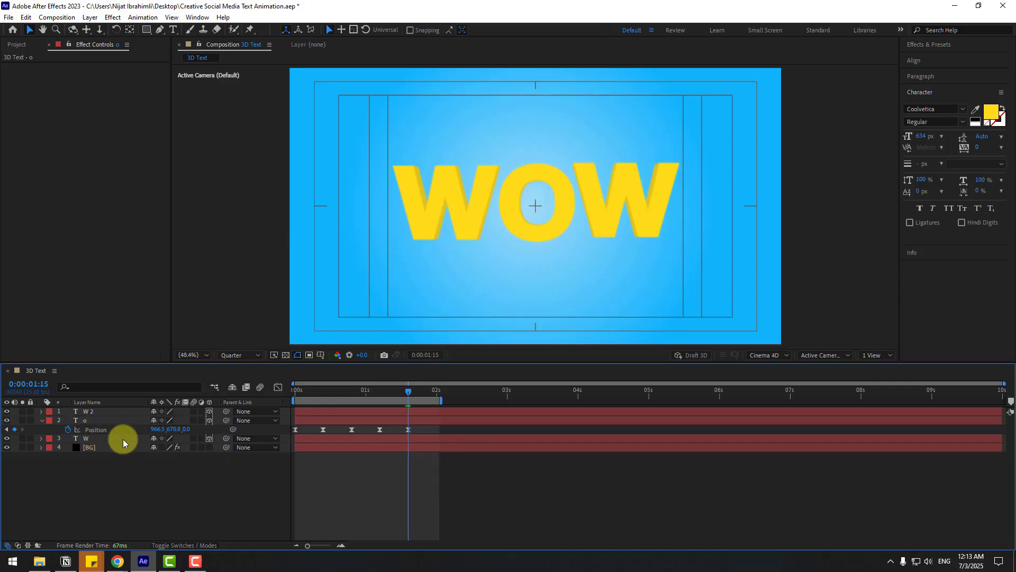
- Paste the drop-in keyframes onto W 2 at frame 0 and offset its Position X to 1319.5
{"action": "left_click", "coordinate": [87, 411]}
{"action": "left_click_drag", "start_coordinate": [366, 397], "coordinate": [285, 402]}
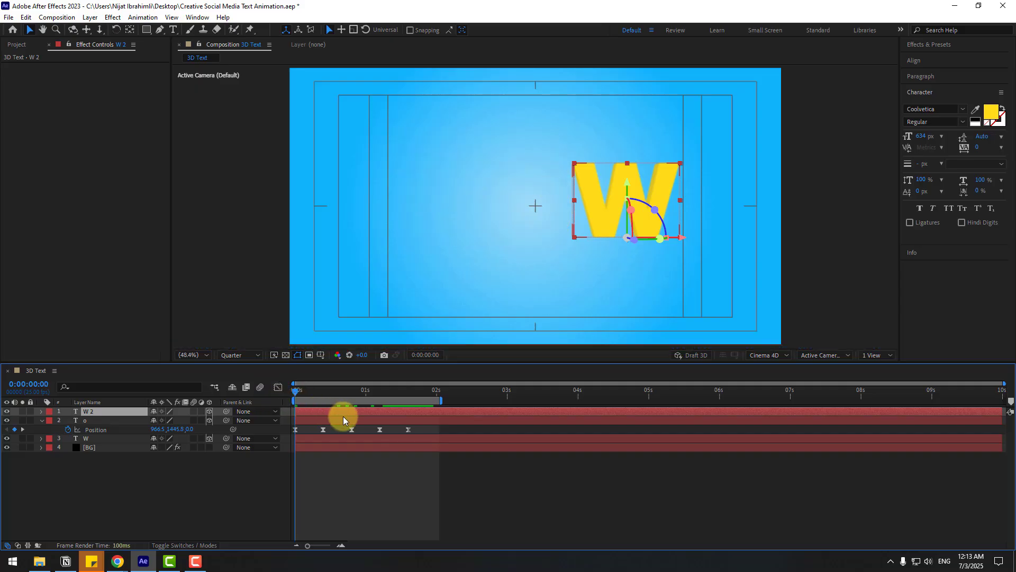
{"action": "key", "text": "ctrl+v"}
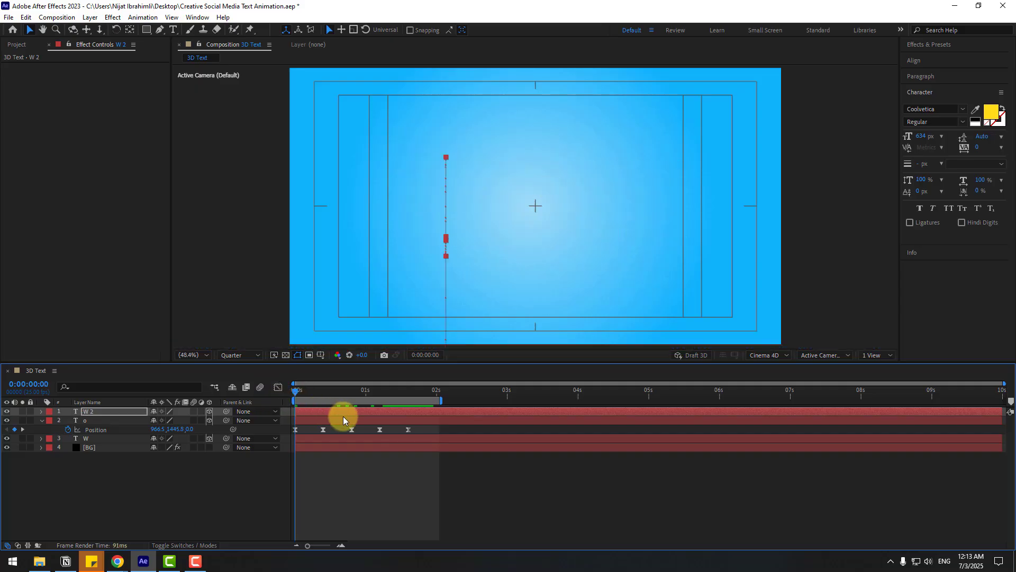
{"action": "key", "text": "p"}
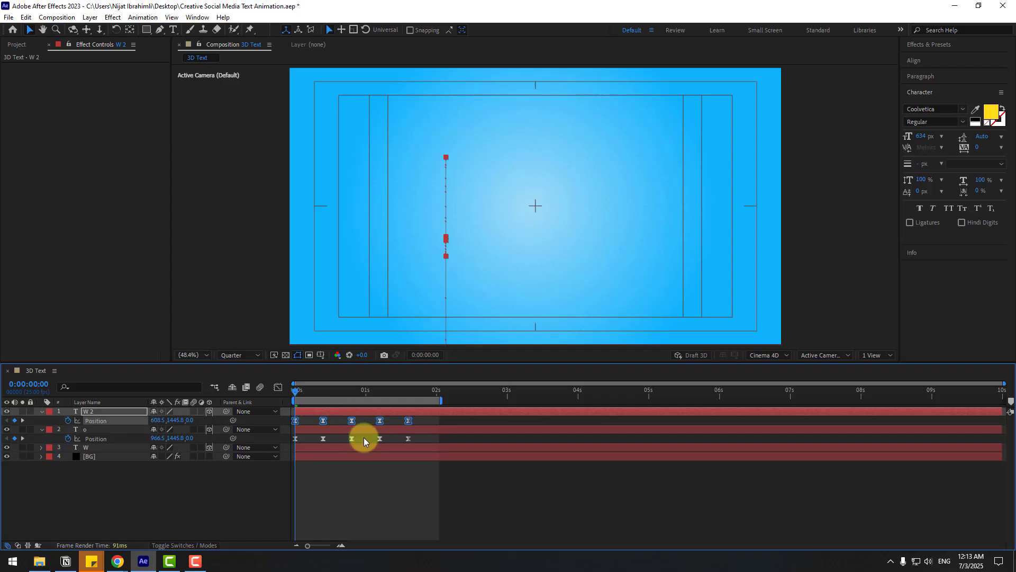
{"action": "left_click", "coordinate": [423, 422]}
{"action": "left_click", "coordinate": [278, 427]}
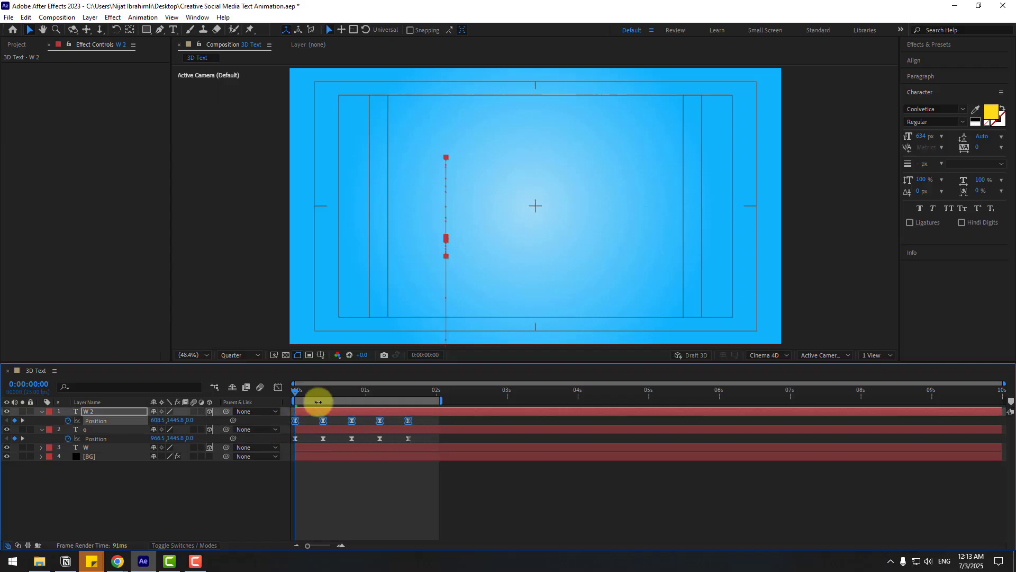
{"action": "left_click_drag", "start_coordinate": [361, 395], "coordinate": [408, 394]}
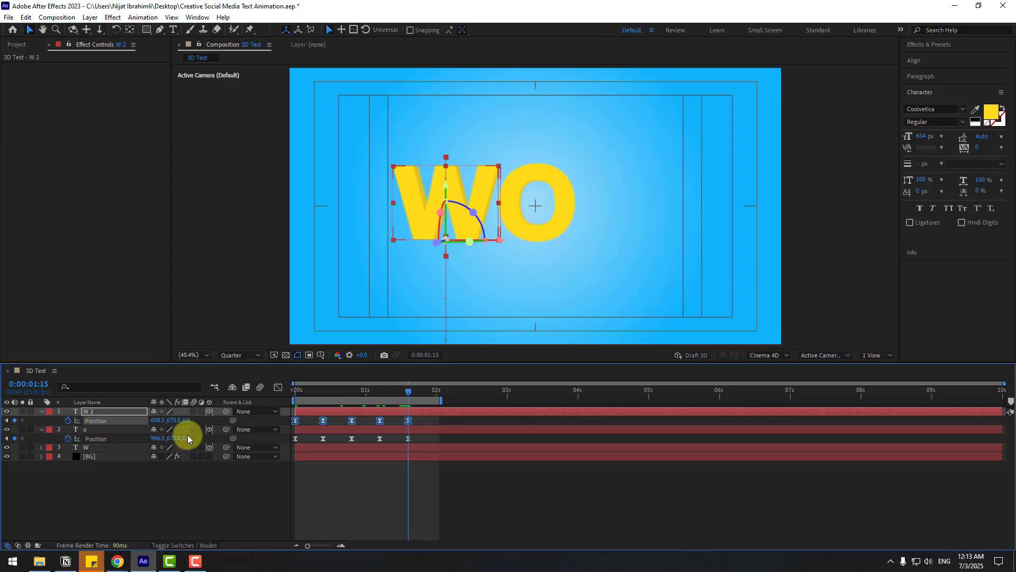
{"action": "left_click_drag", "start_coordinate": [160, 422], "coordinate": [529, 415]}
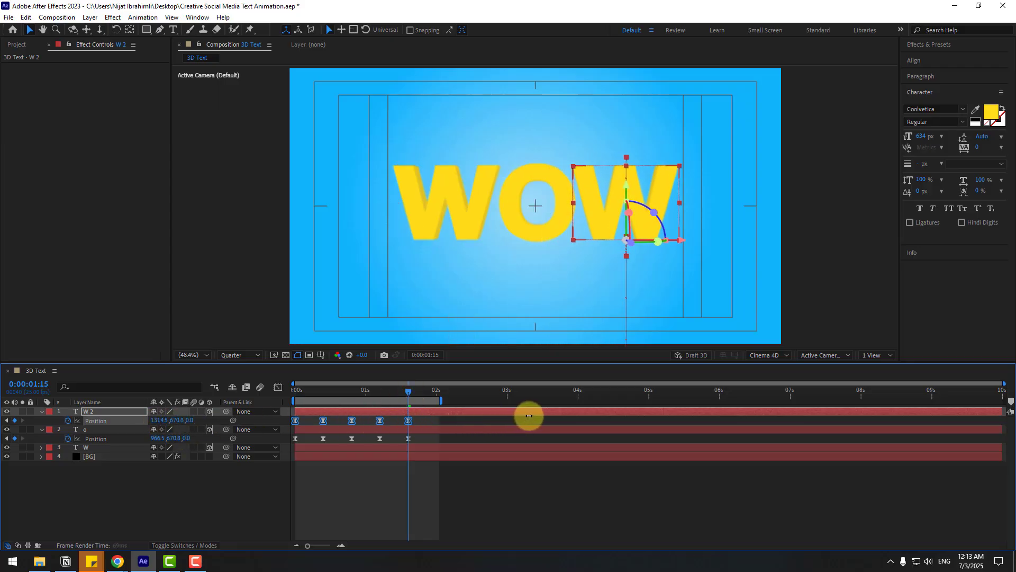
{"action": "left_click", "coordinate": [506, 526]}
{"action": "left_click", "coordinate": [86, 430]}
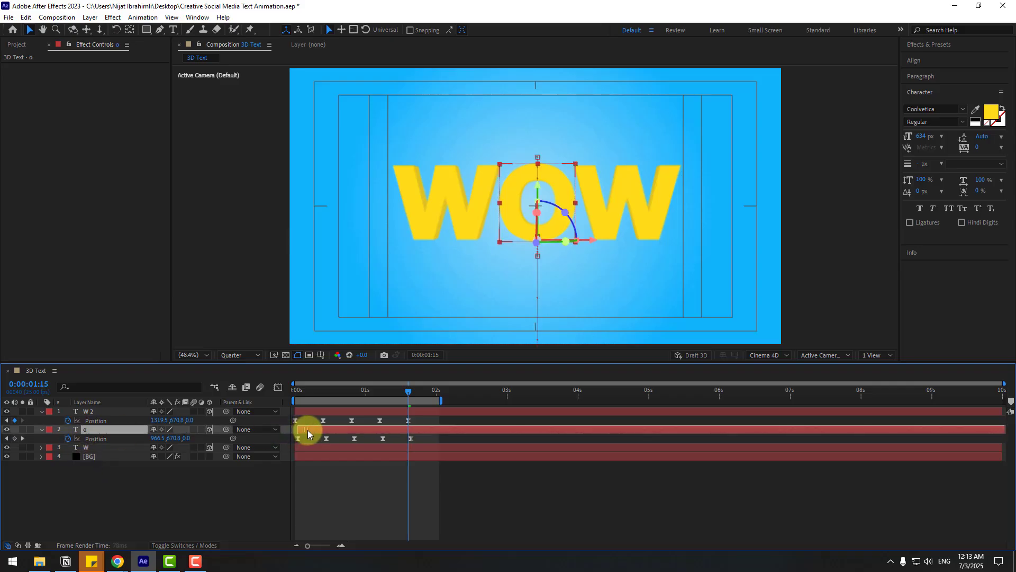
- Delay the o layer slightly and W 2 further, extend the work area, and preview the staggered drop
{"action": "left_click_drag", "start_coordinate": [306, 430], "coordinate": [334, 411]}
{"action": "left_click", "coordinate": [89, 411]}
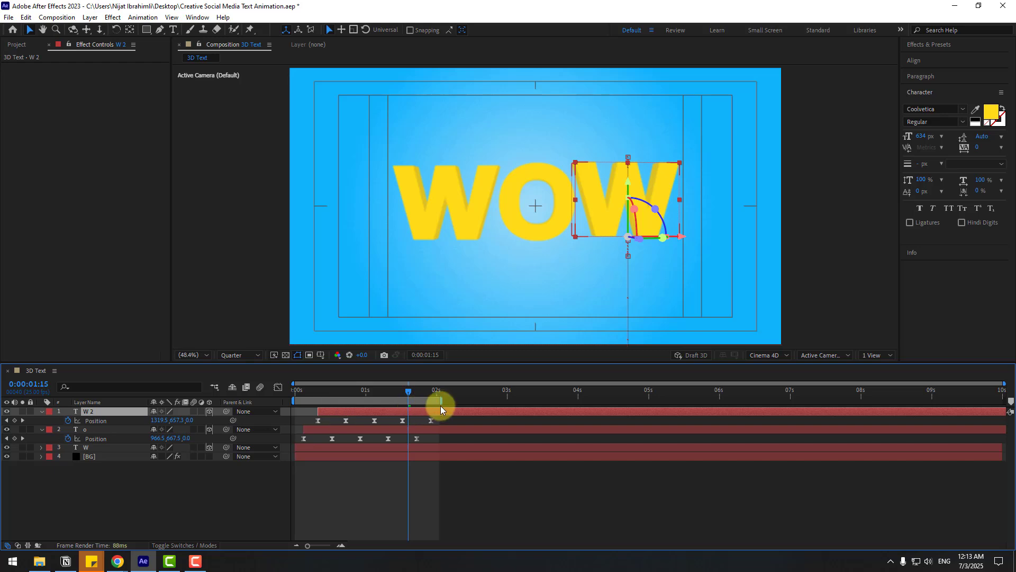
{"action": "left_click_drag", "start_coordinate": [450, 401], "coordinate": [454, 402]}
{"action": "key", "text": "space"}
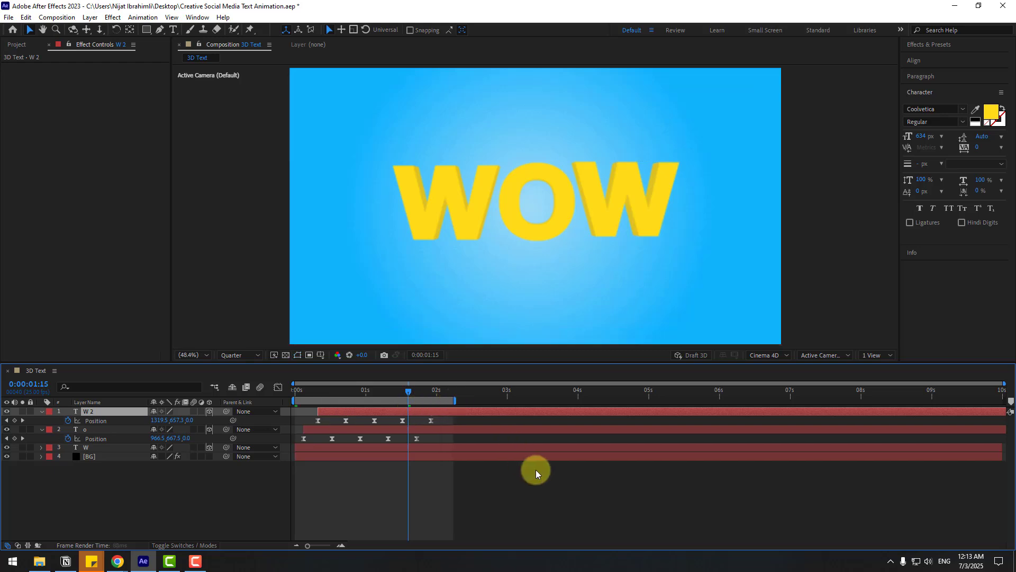